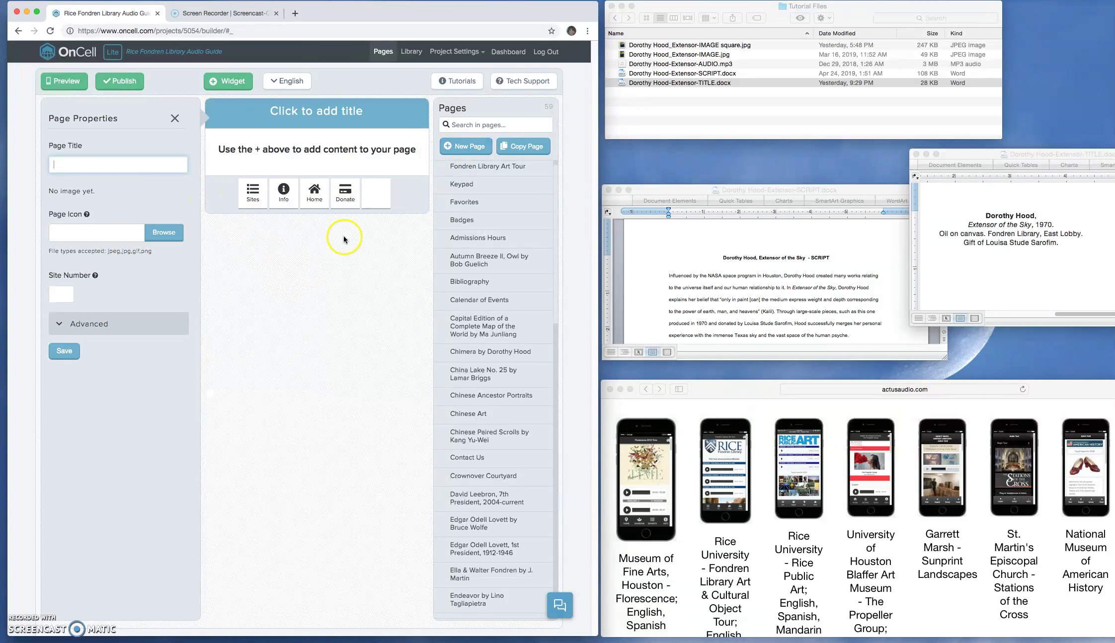
Step: Set the new page's title to "Extensor of the Sky by Dorothy Hood"
click(286, 91)
click(283, 106)
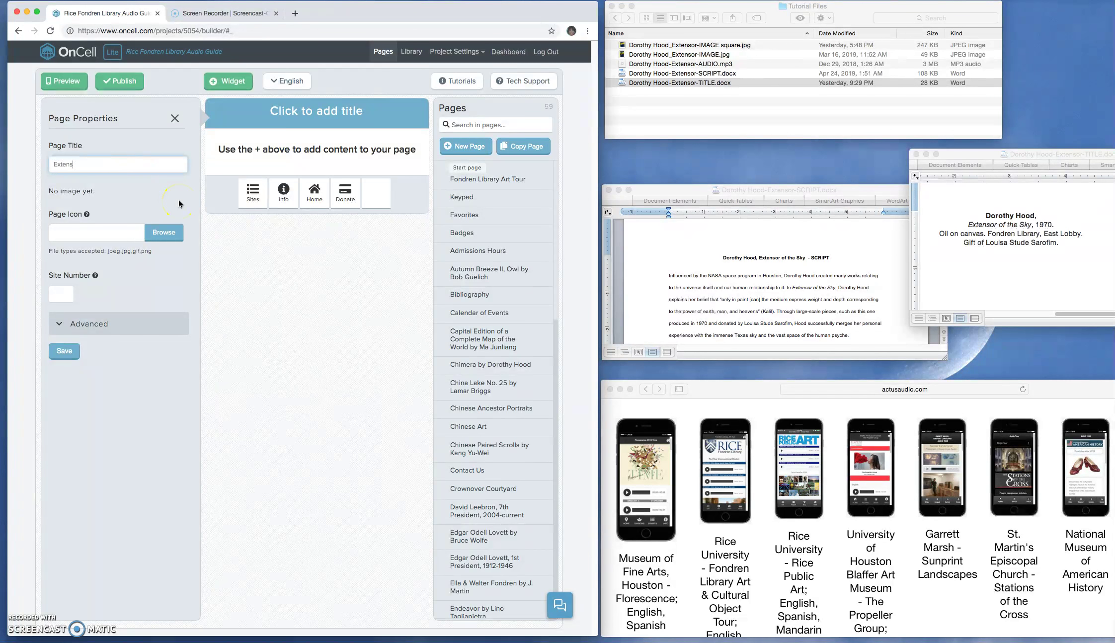
text(ky by Dorothy Hood)
Step: Choose "Dorothy Hood_Extensor-IMAGE square.jpg" from the Tutorial Files folder as the page icon and save the page properties
click(107, 237)
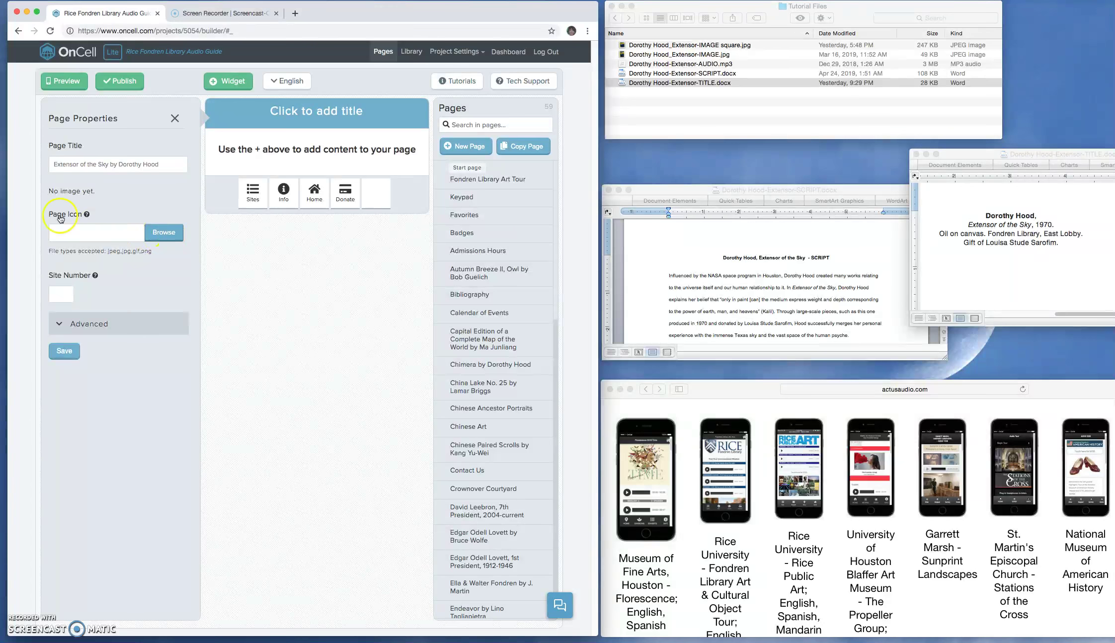
click(159, 235)
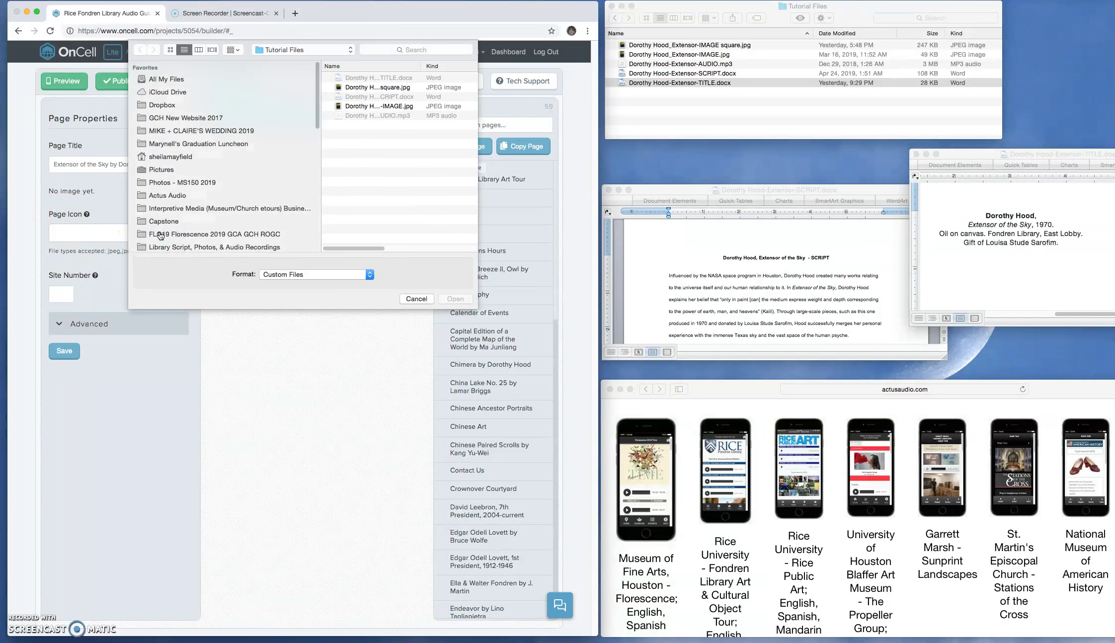
drag(321, 203, 129, 190)
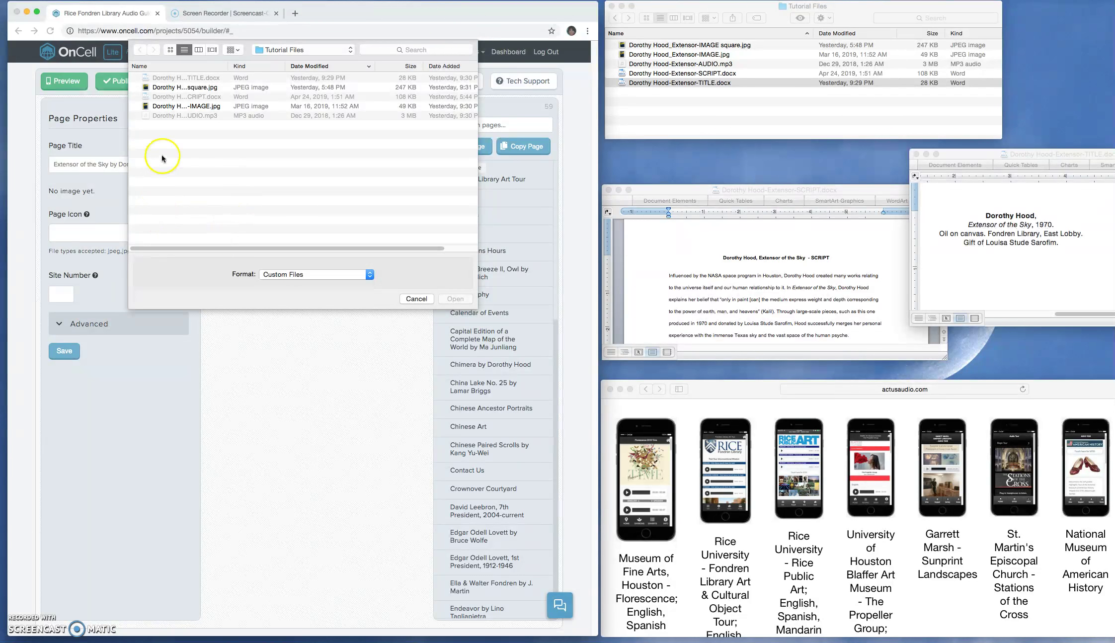
click(199, 87)
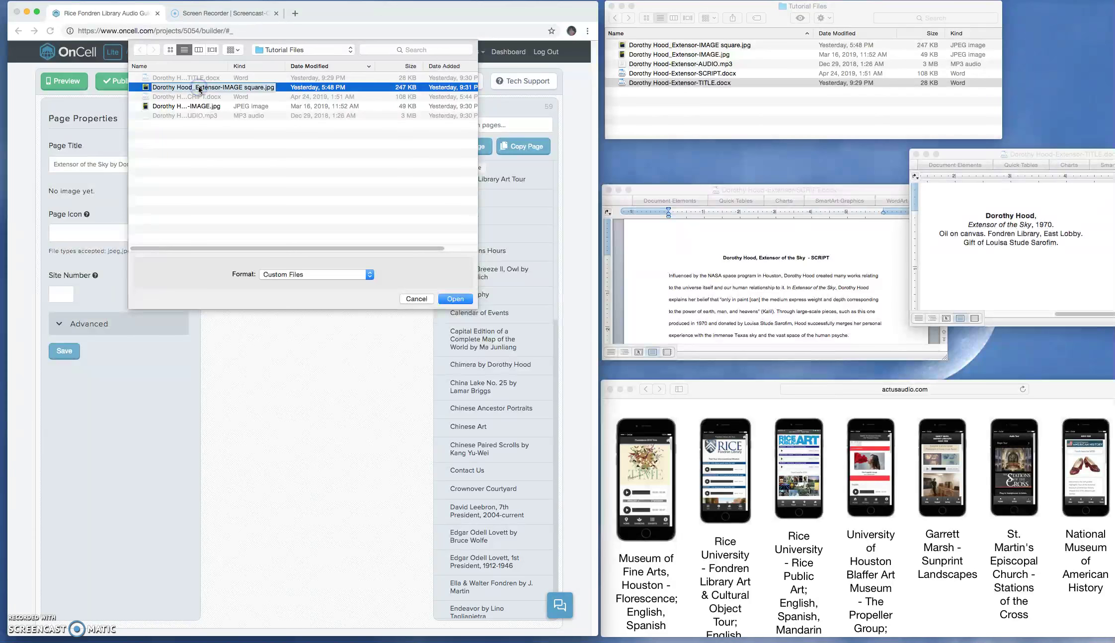
click(453, 299)
click(65, 359)
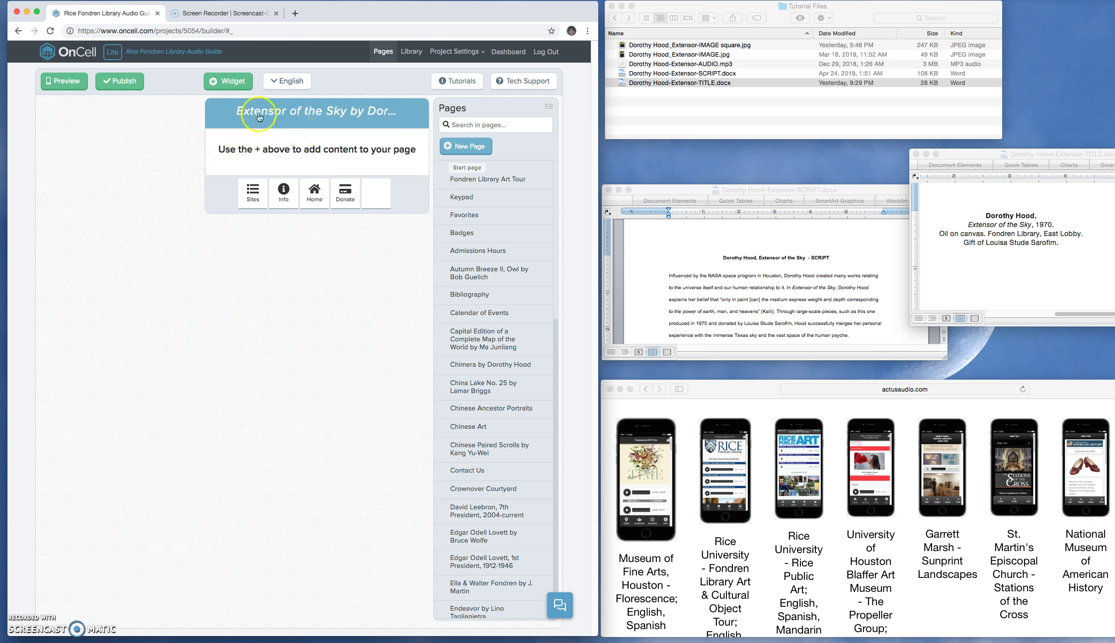
Step: Add a text widget to the page and copy the full artwork credit from the Word document Dorothy Hood-Extensor-TITLE.docx
mouse_move(225, 82)
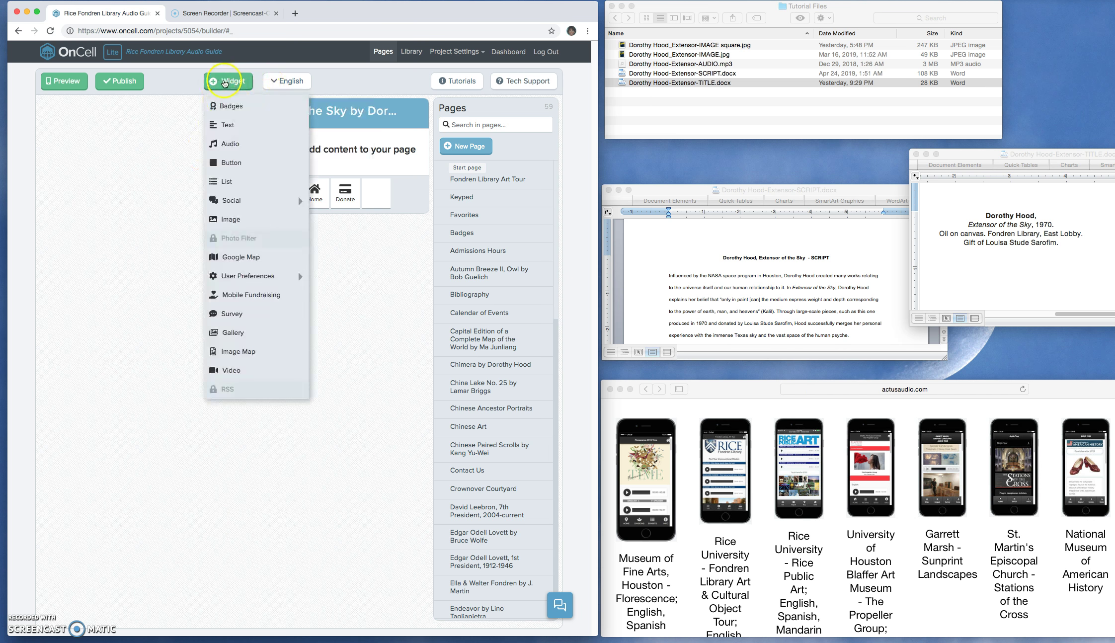
click(226, 125)
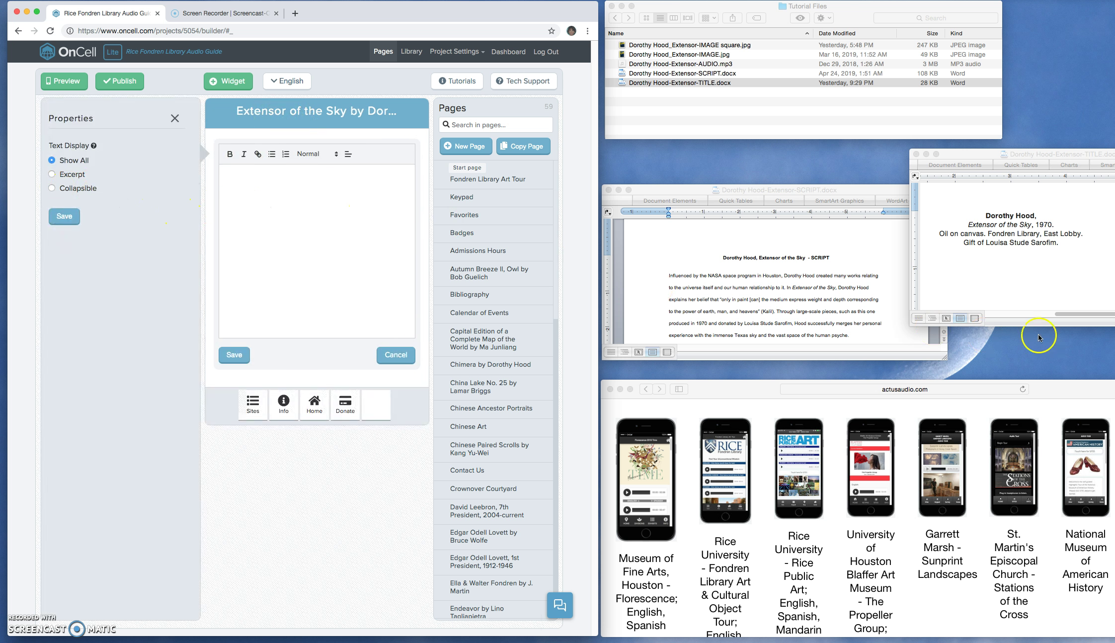
click(1015, 220)
click(988, 215)
drag(987, 215, 1060, 244)
key(super+c)
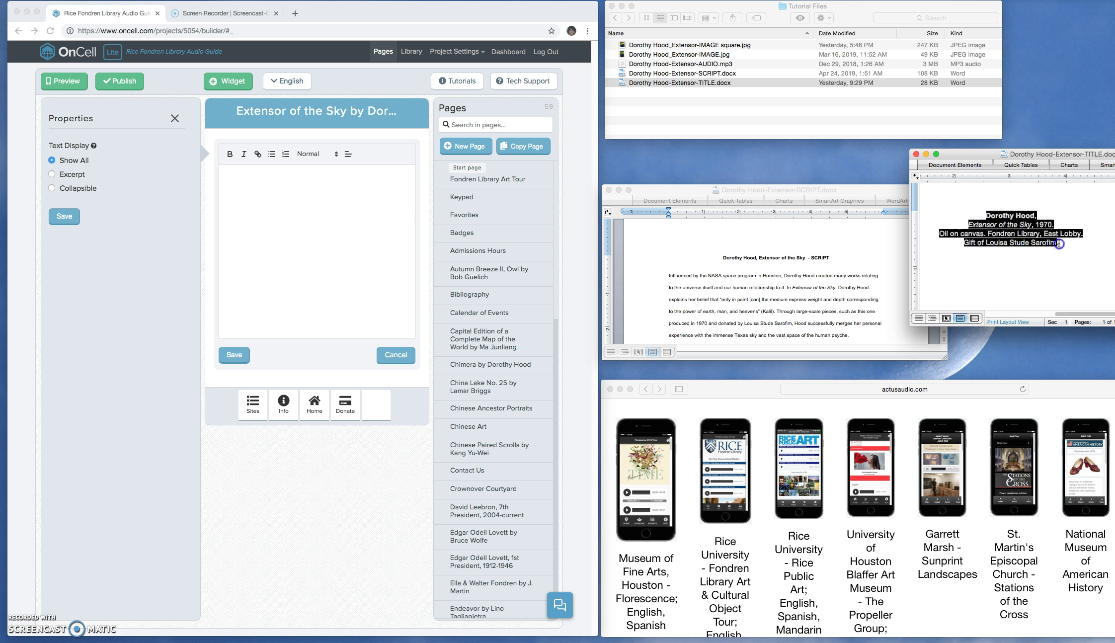
Step: Paste the copied artwork credit into the new text widget, keep the Normal text style, and save it
click(350, 206)
key(super+v)
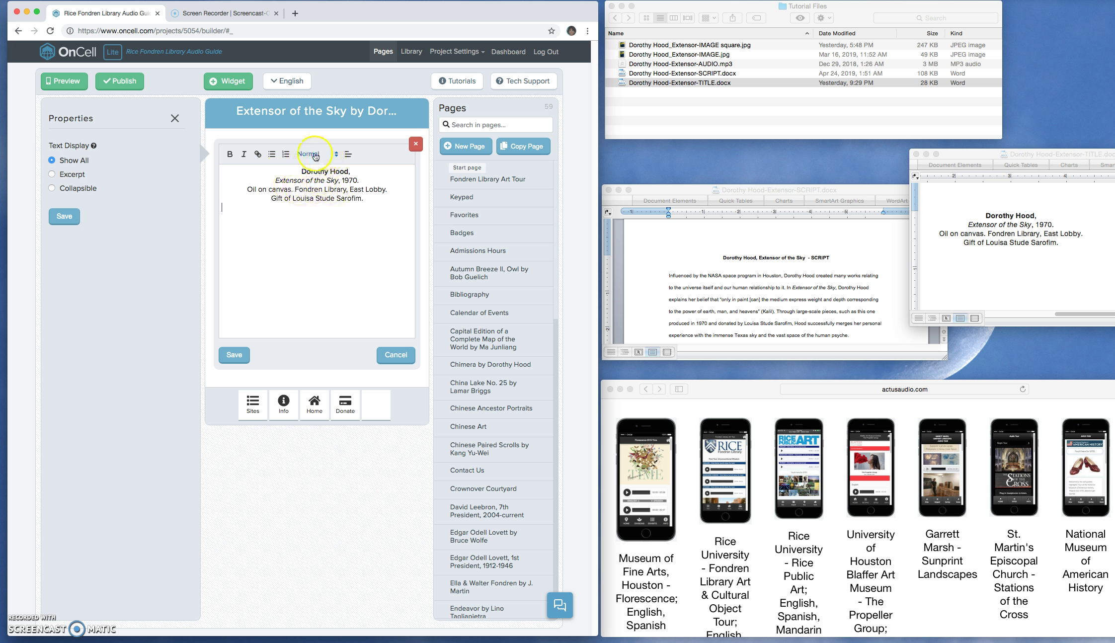
click(318, 154)
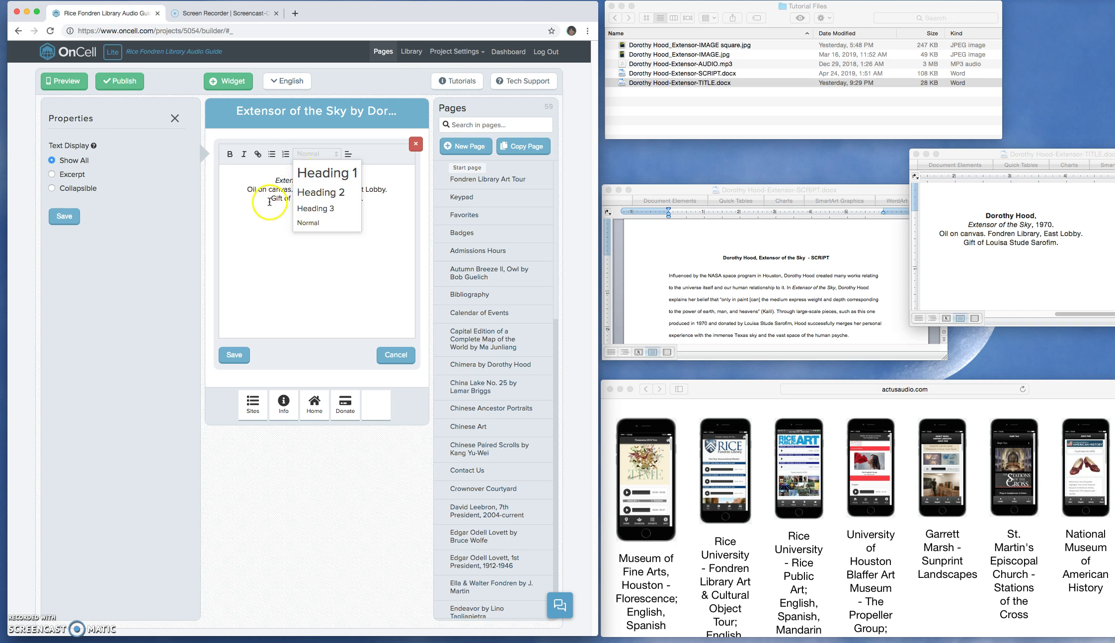
click(285, 191)
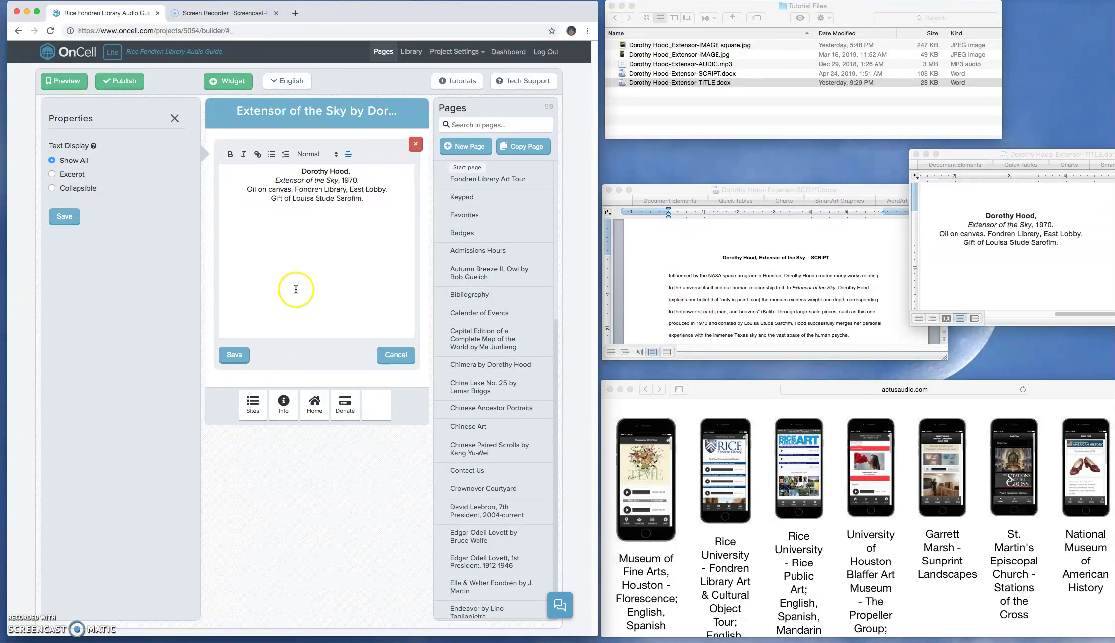
click(240, 356)
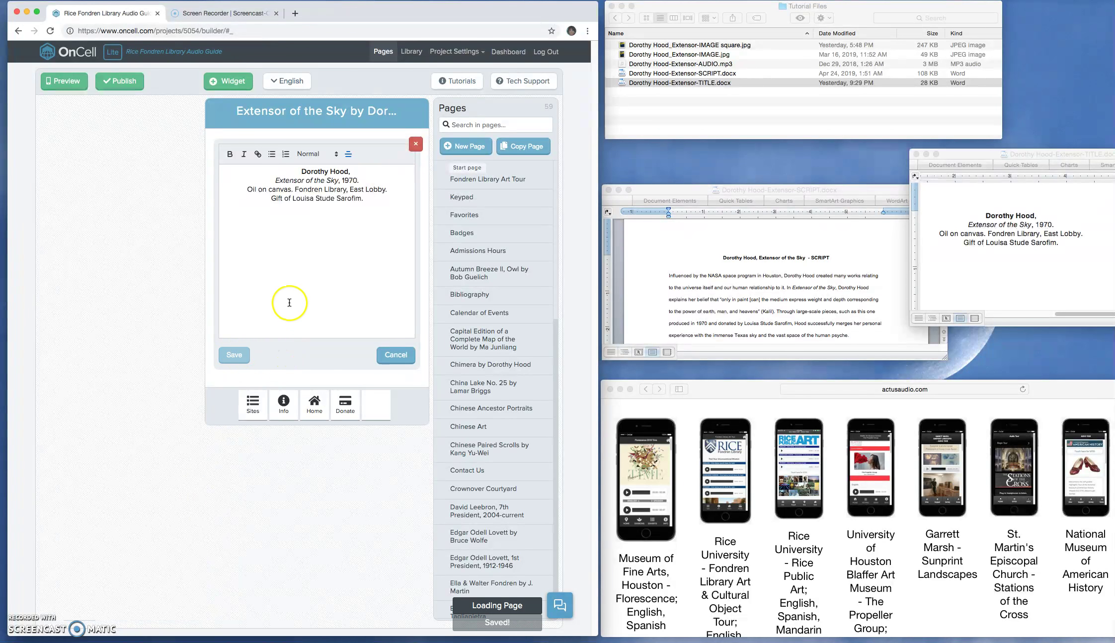
click(233, 83)
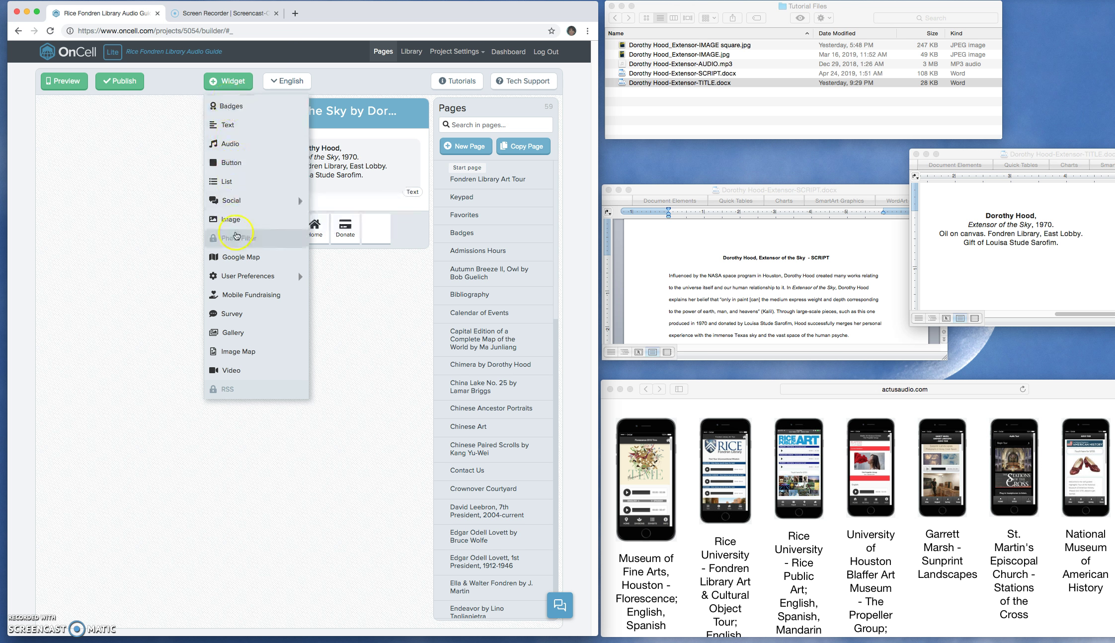
click(231, 145)
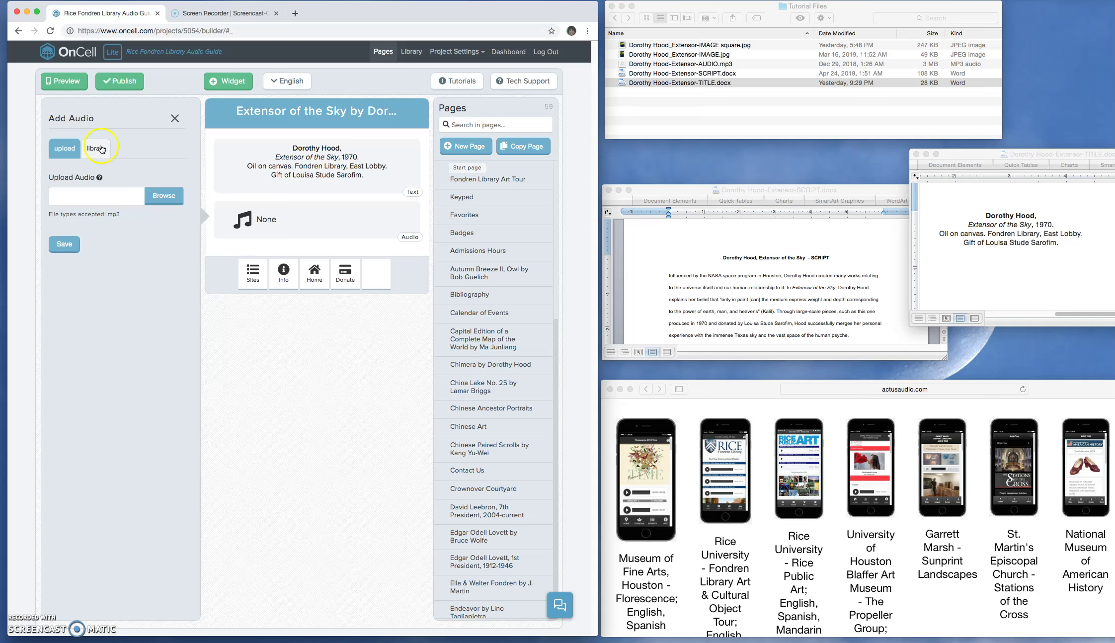
click(163, 196)
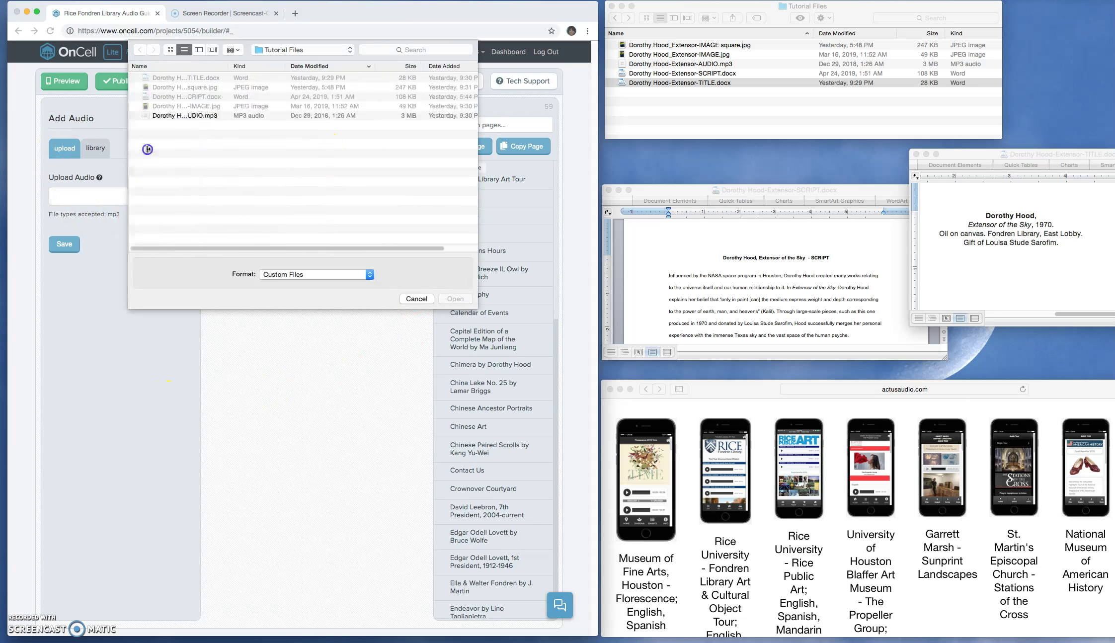
click(191, 118)
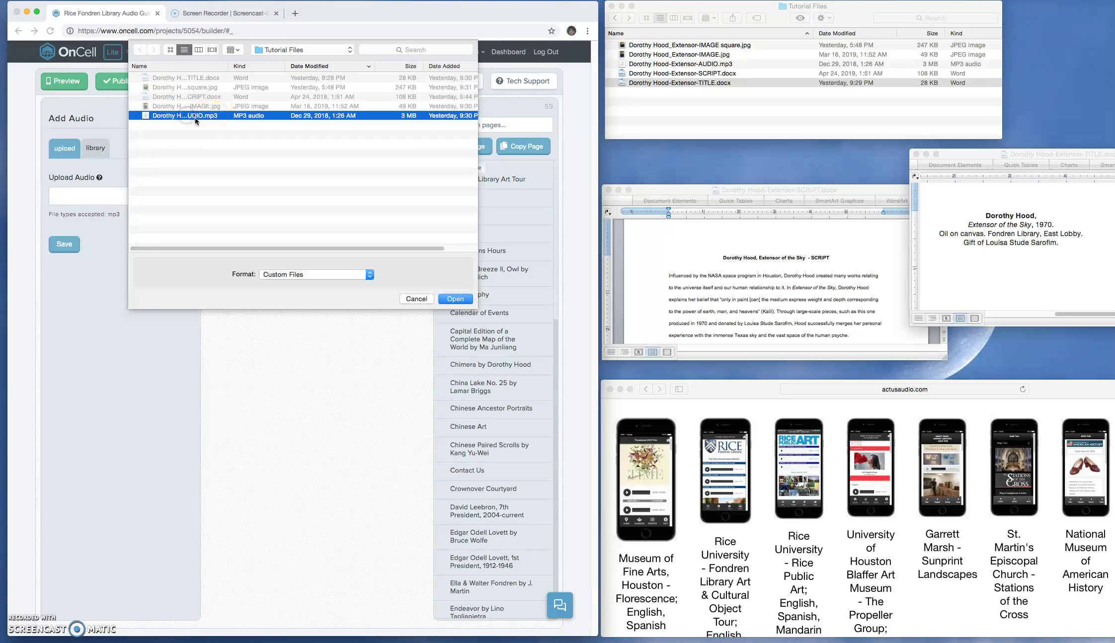
click(453, 298)
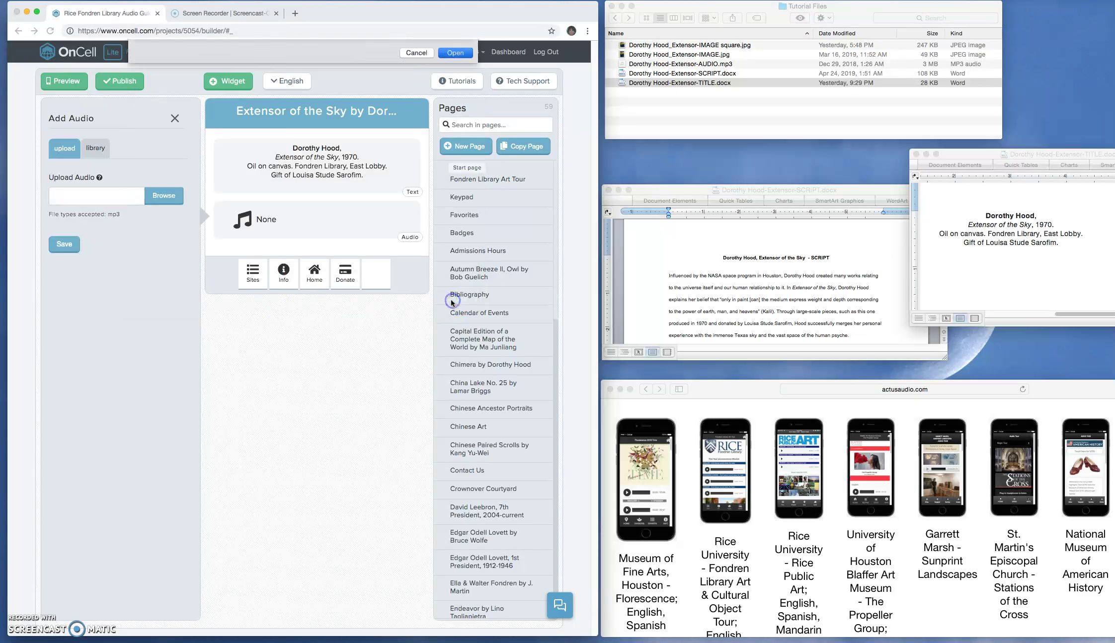
click(65, 255)
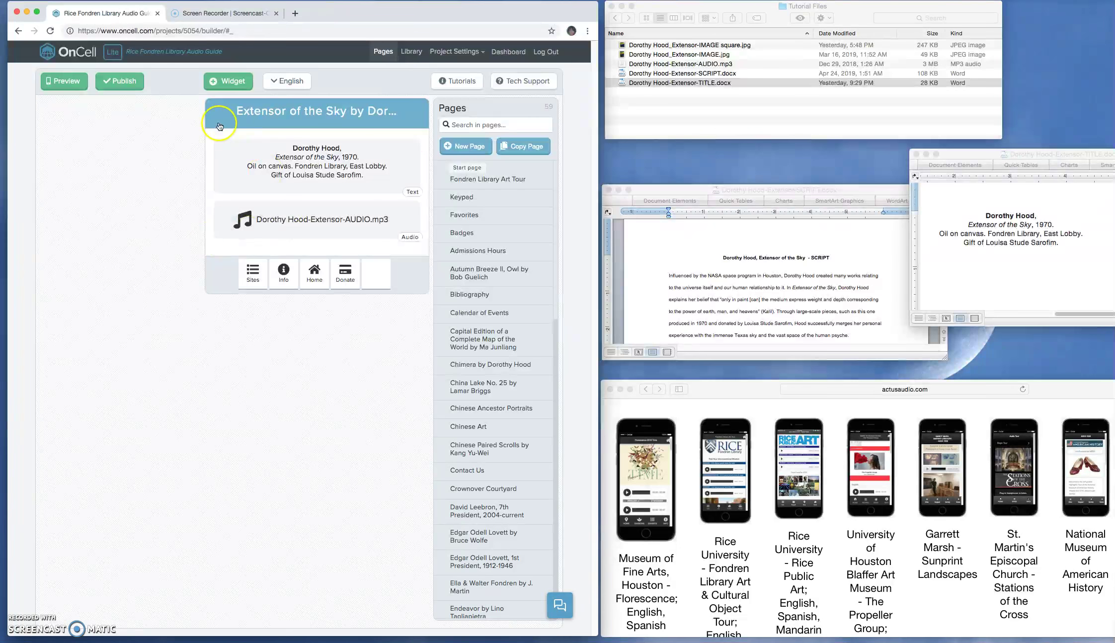
click(225, 85)
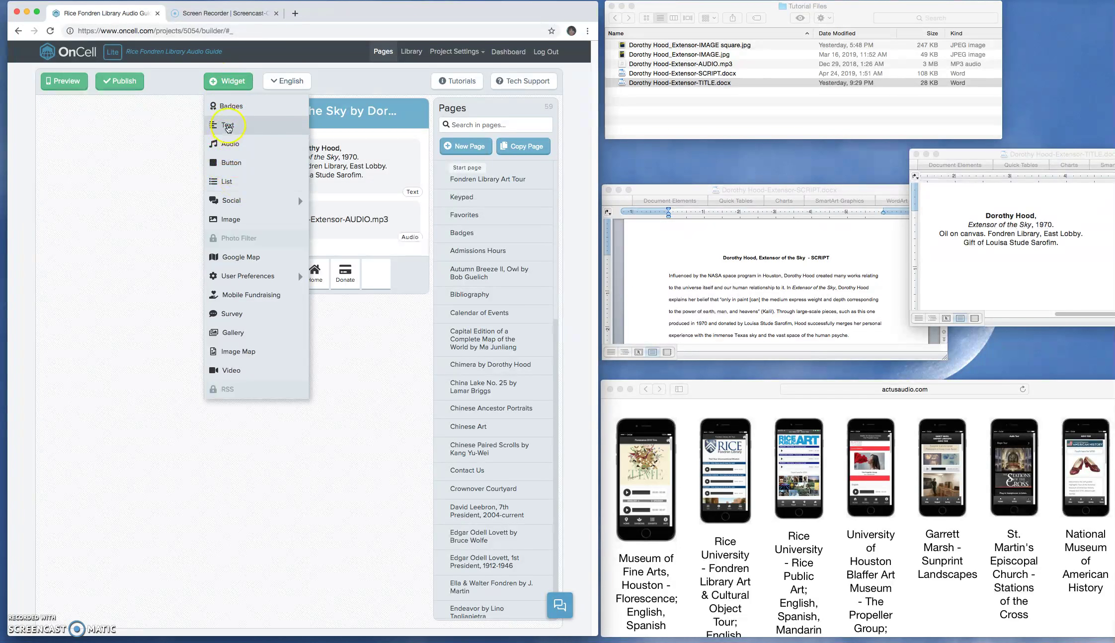
click(230, 222)
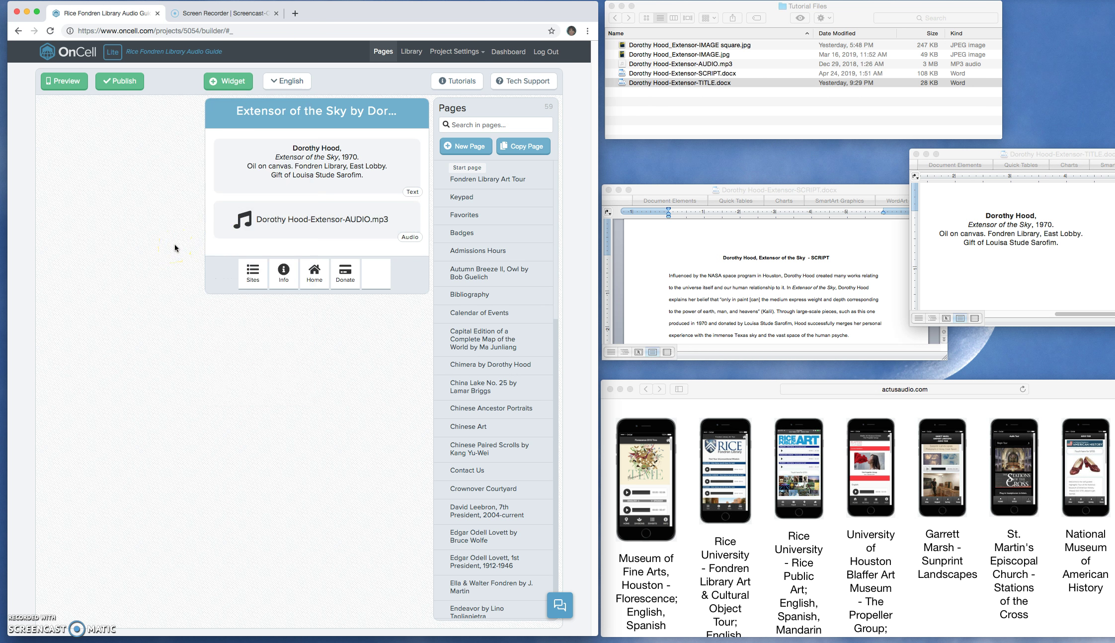
click(139, 250)
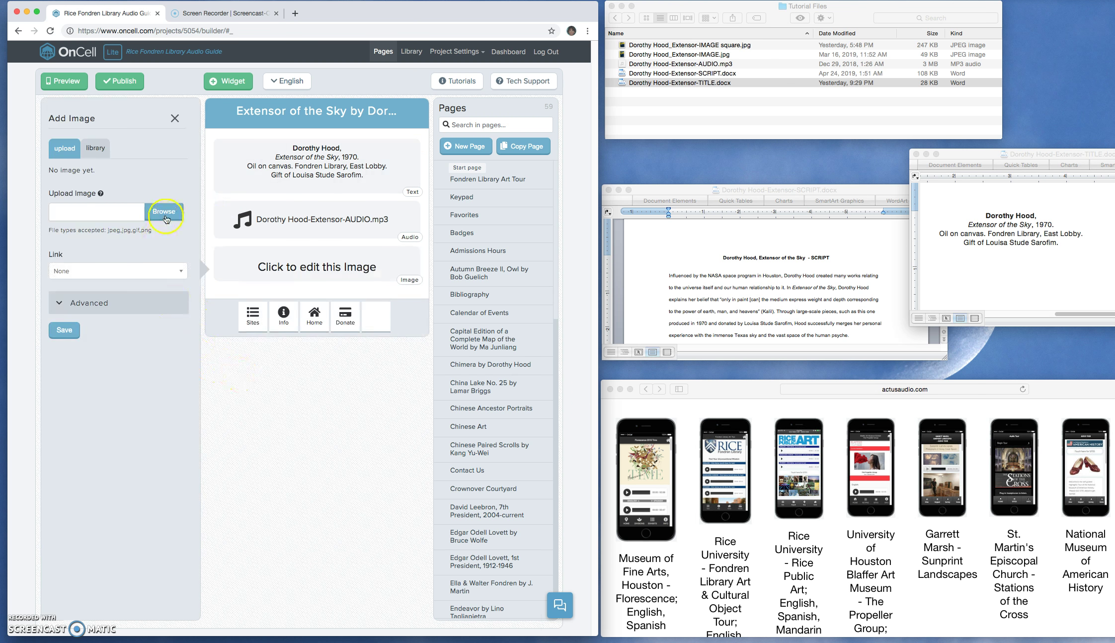
click(161, 213)
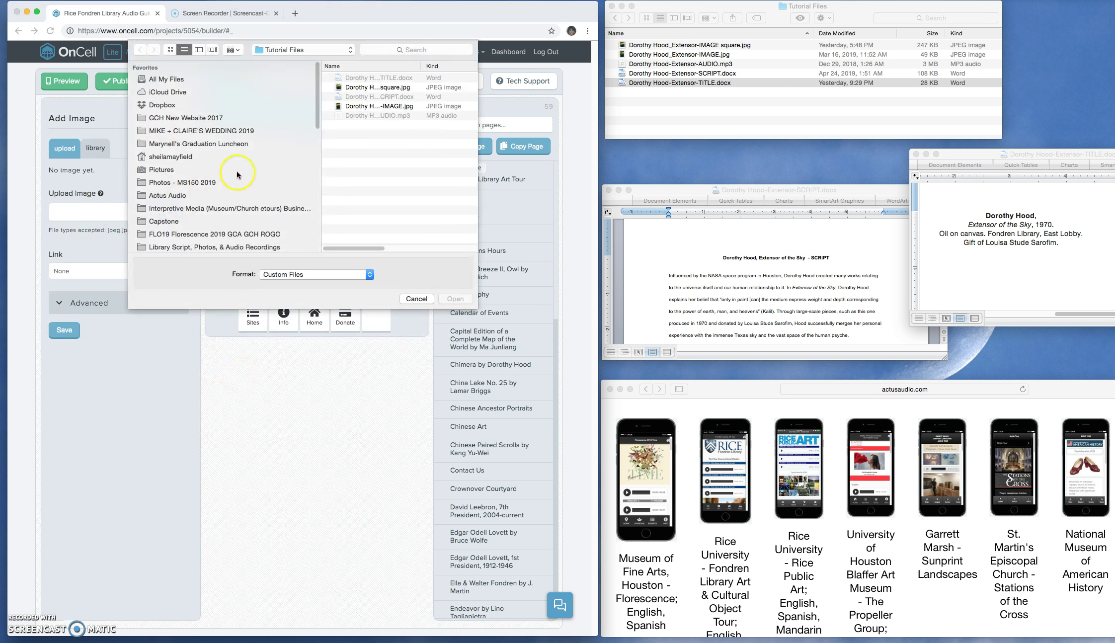
drag(318, 144, 135, 138)
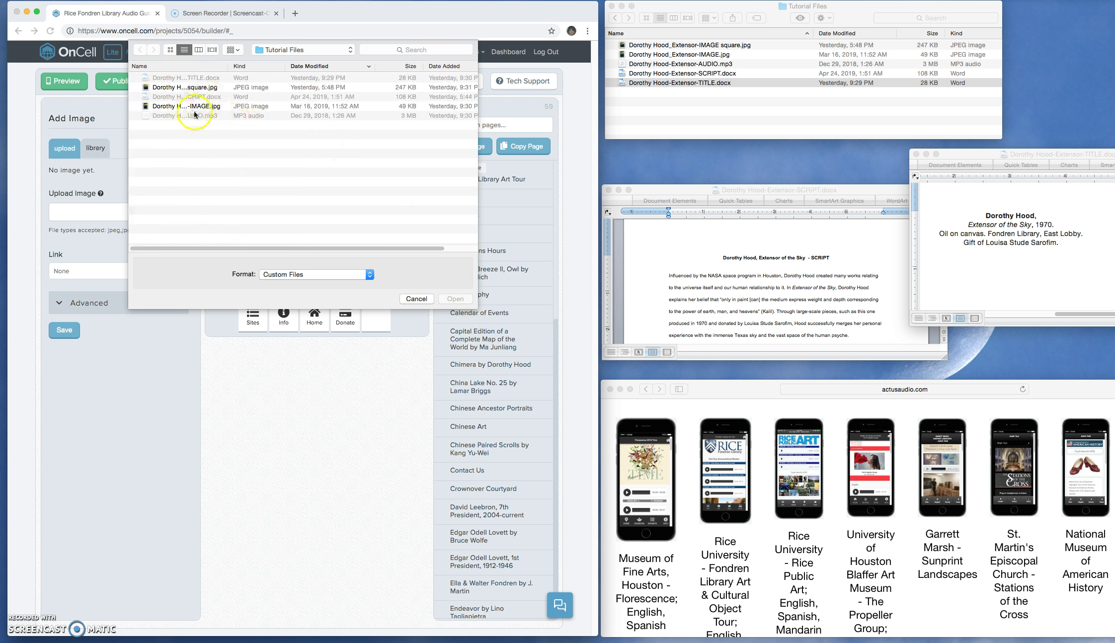
drag(230, 68, 299, 68)
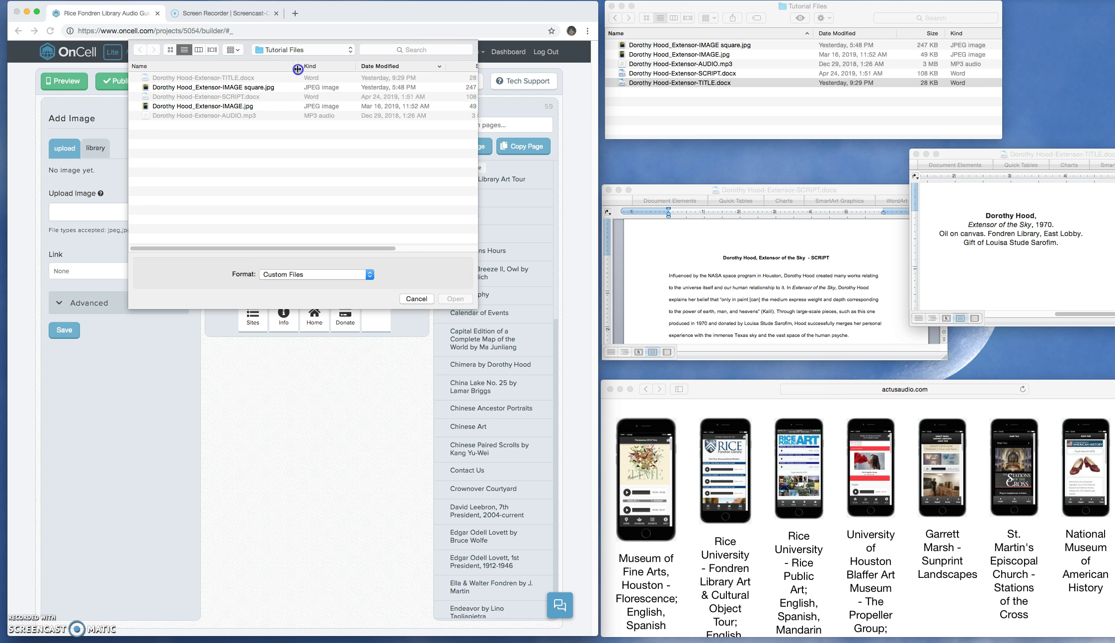
click(217, 105)
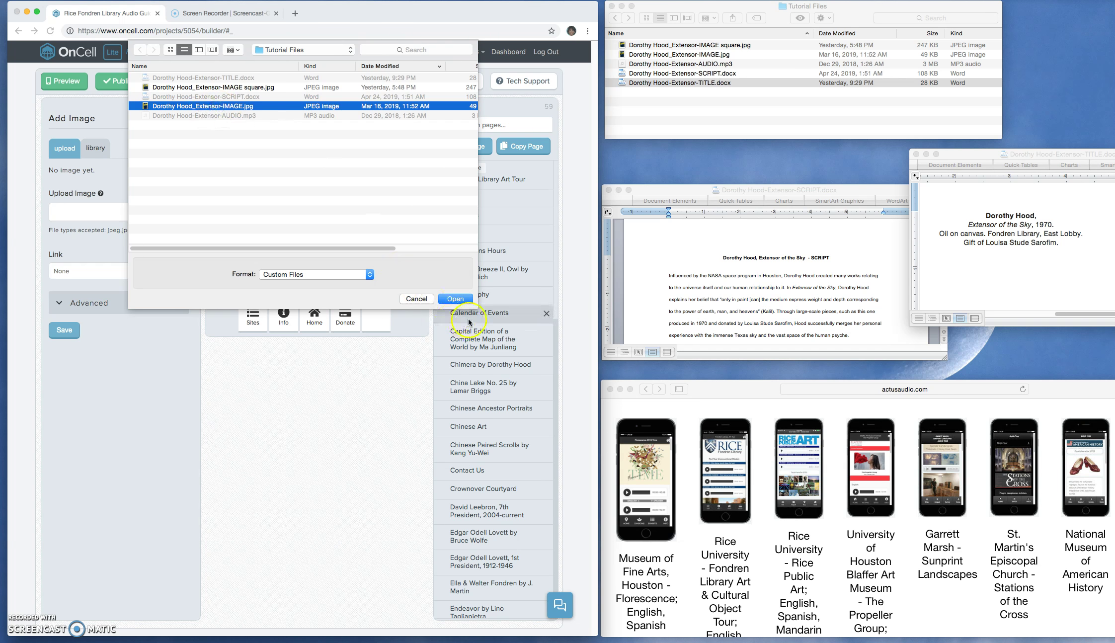
click(455, 299)
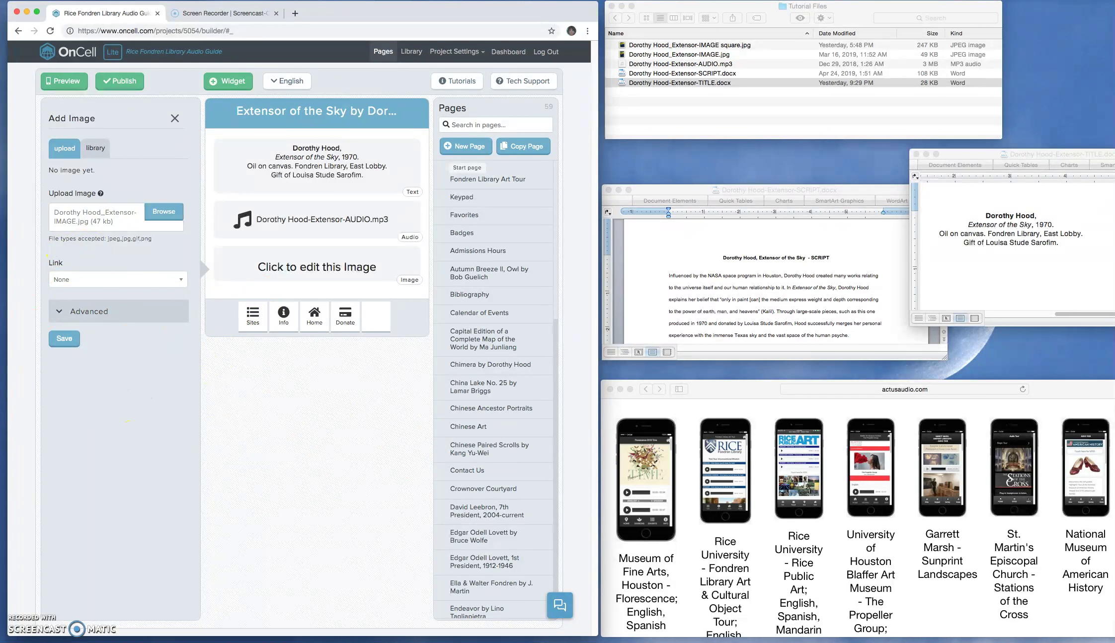
Step: Give the image the caption "Dorothy Hood, Extensor of the Sky, 1970." in its advanced settings and save the widget
click(93, 313)
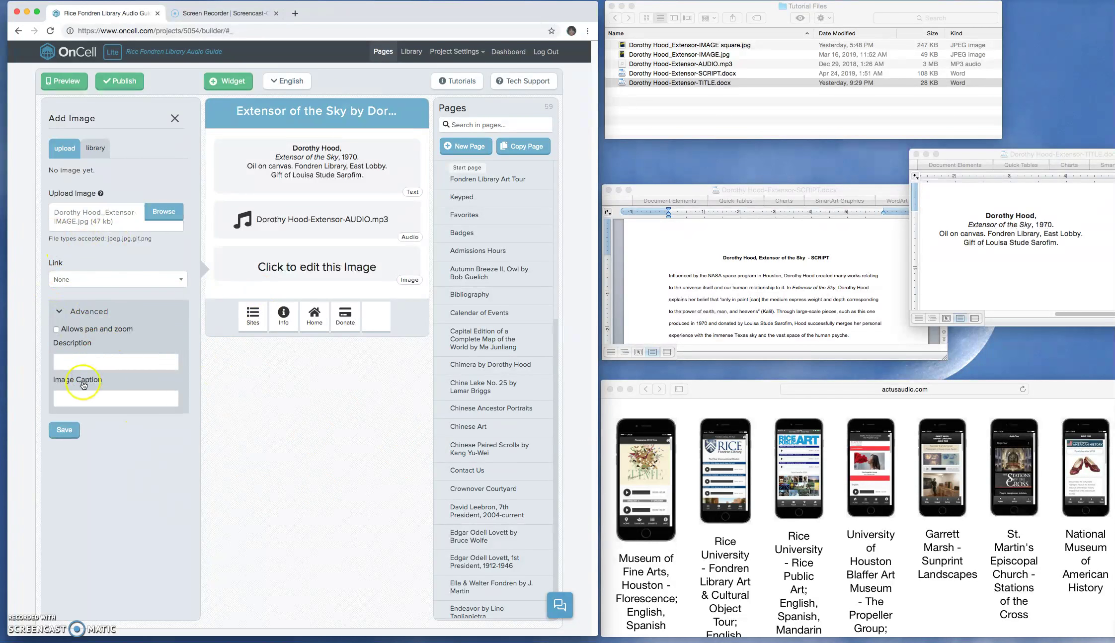
click(92, 397)
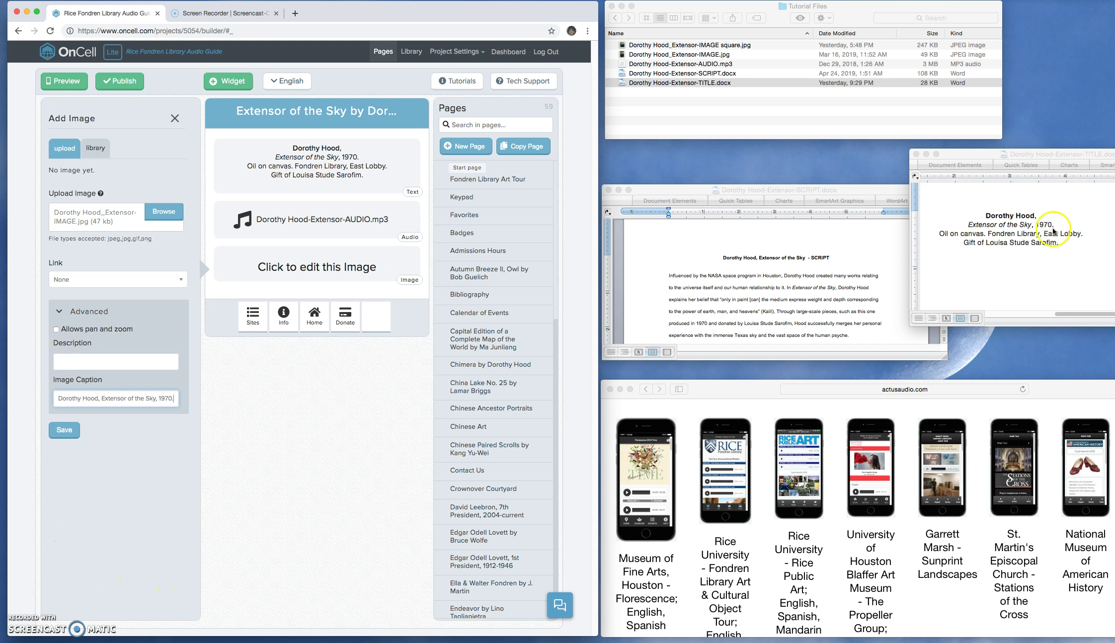
click(67, 431)
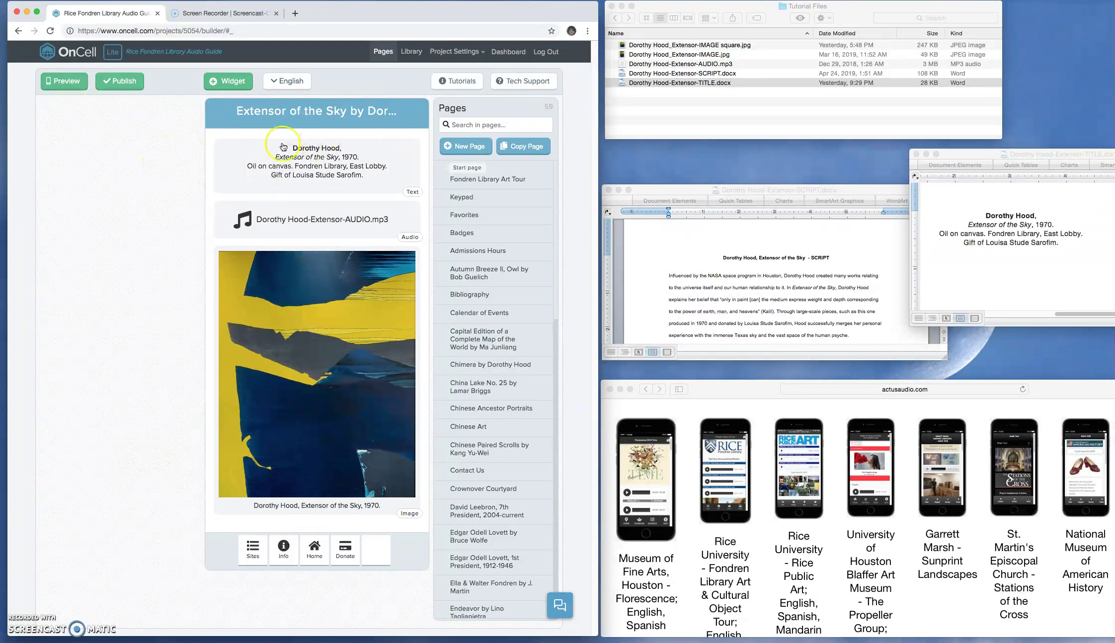
Step: Add a text widget below the captioned image and copy the script document's text below its title, through the music credit
mouse_move(235, 81)
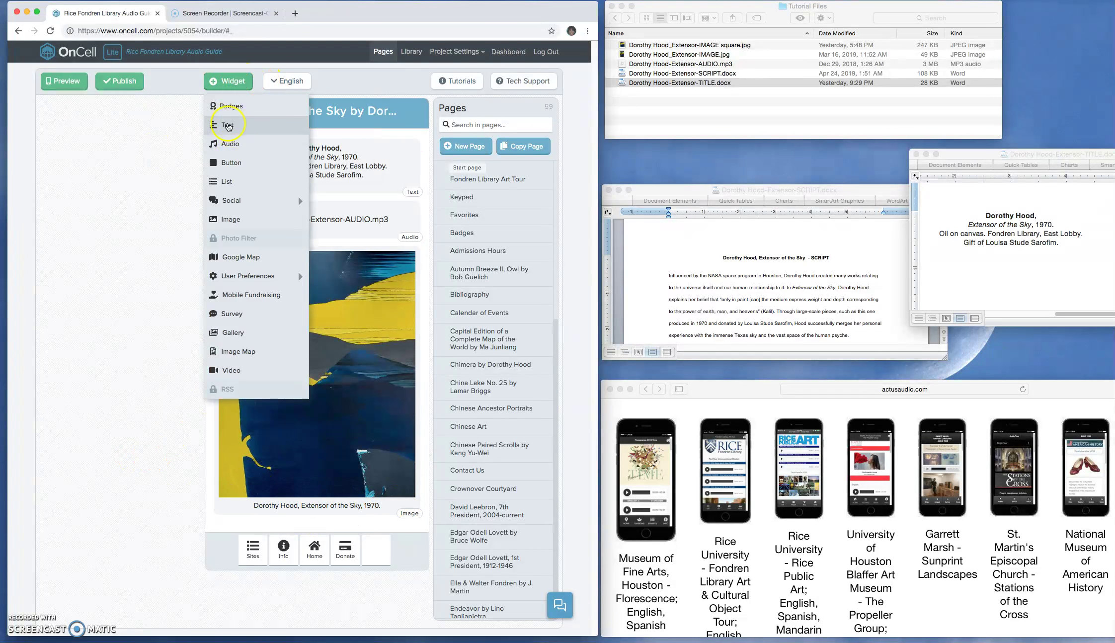
click(228, 126)
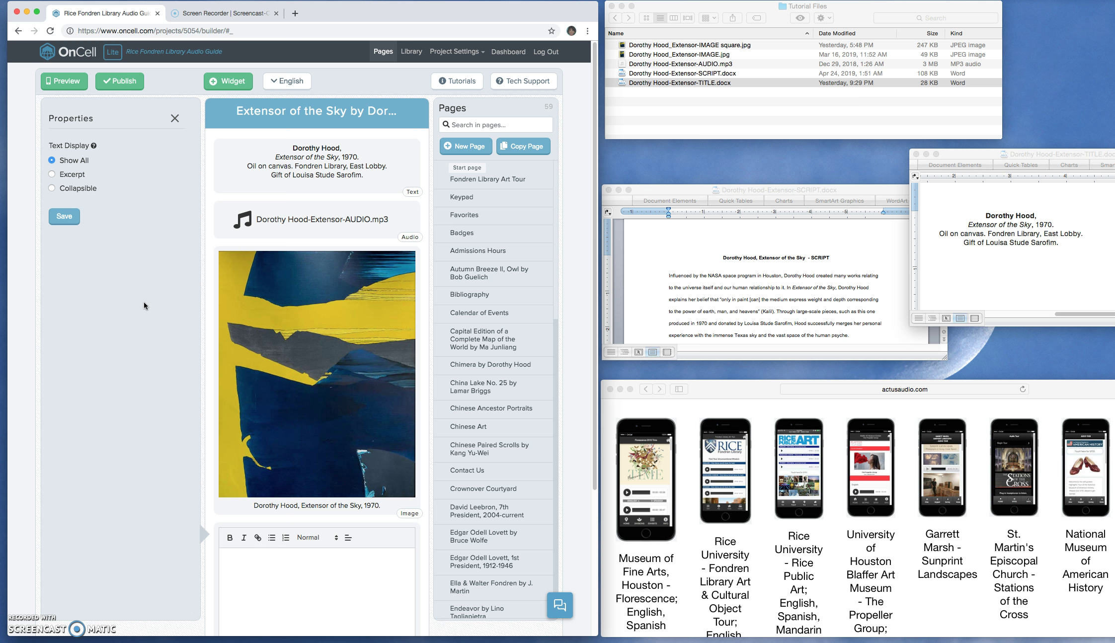
scroll(271, 319, down, 3)
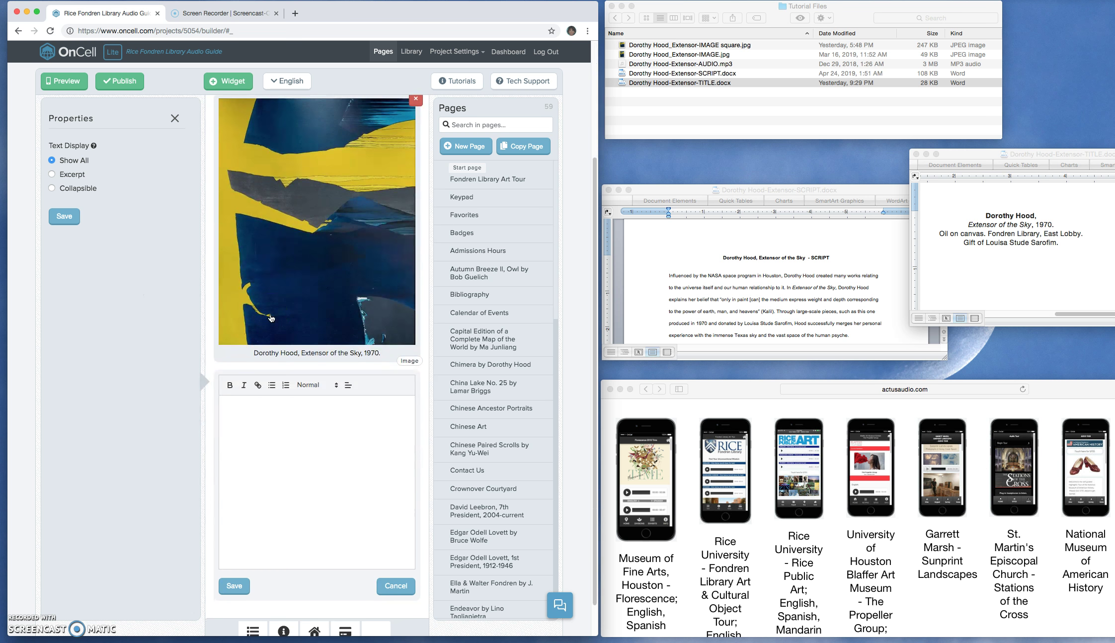
click(328, 433)
click(745, 264)
drag(668, 277, 885, 299)
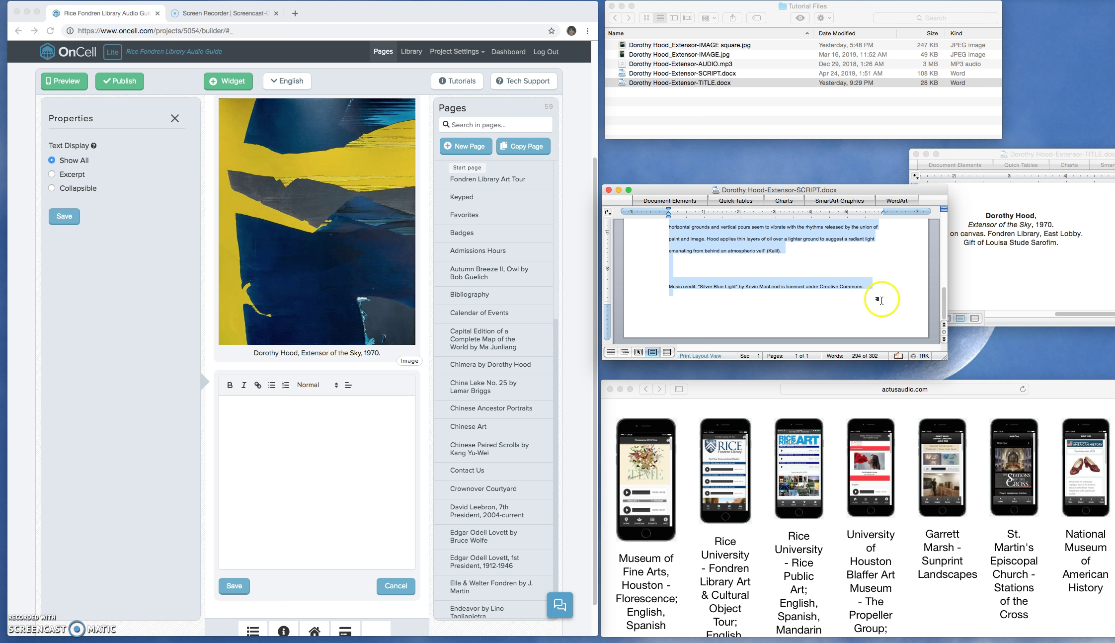
Step: Paste the copied script into the new text widget, remove the trailing blank line, and save the widget
click(261, 405)
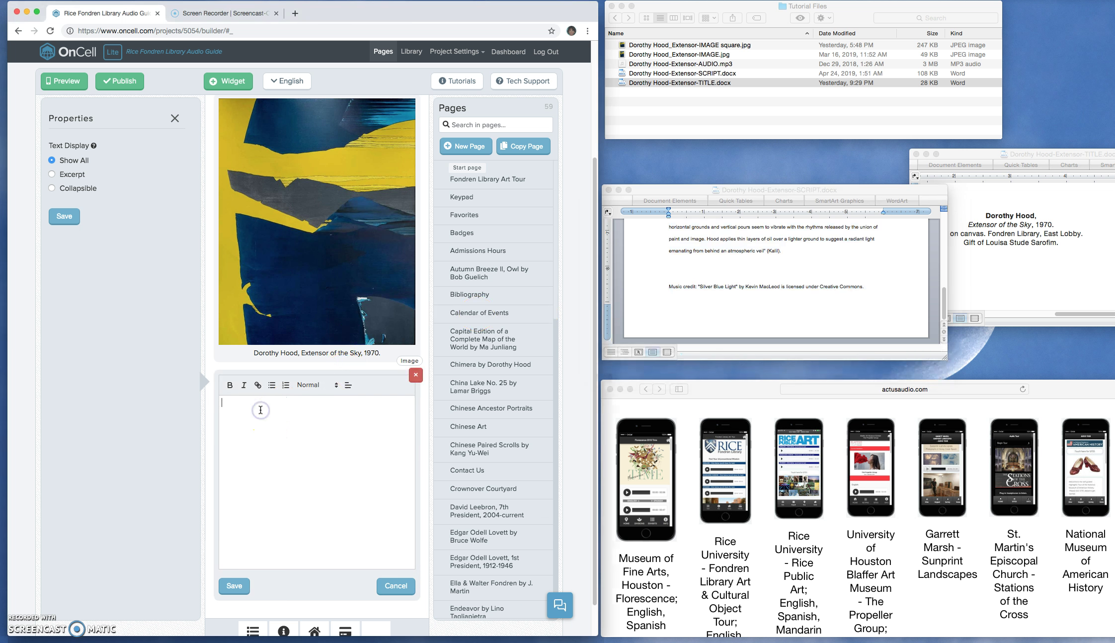
key(super+v)
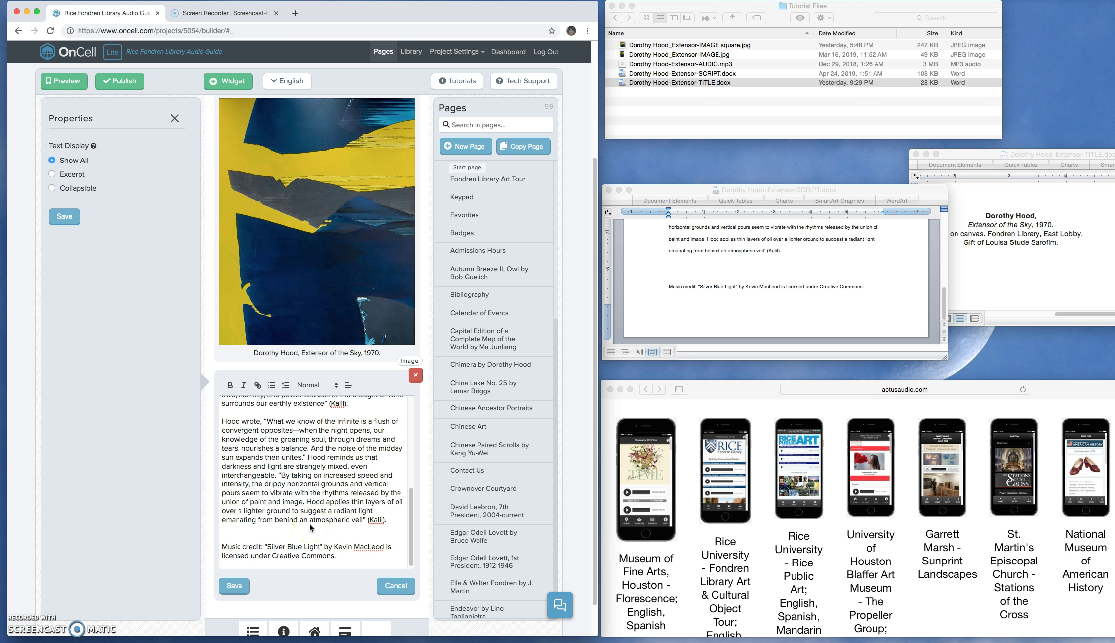
key(BackSpace)
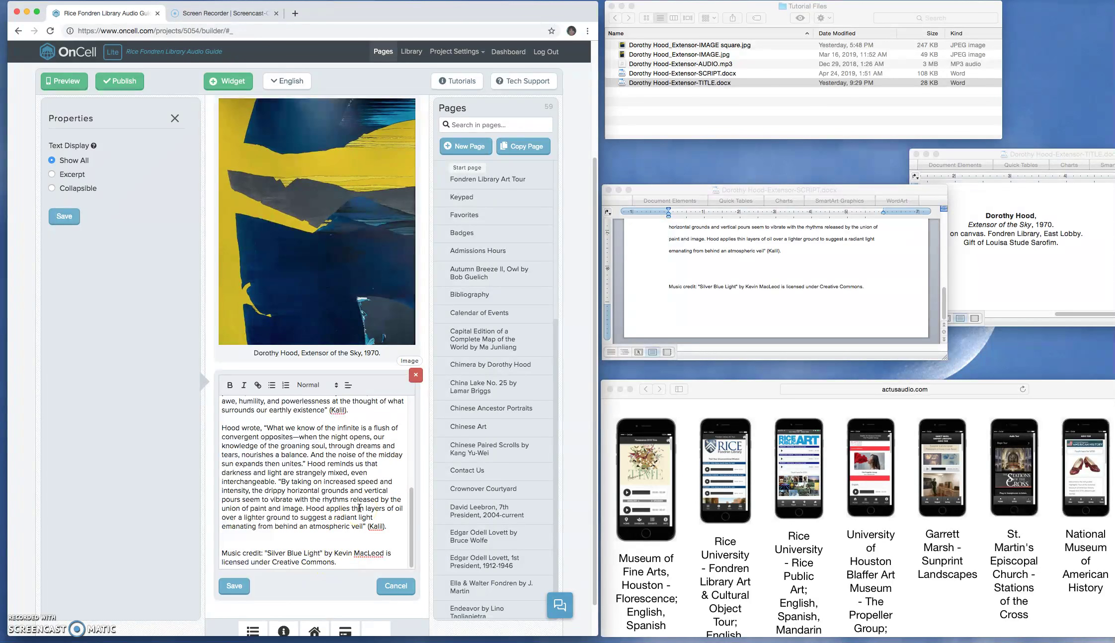
click(348, 564)
click(310, 498)
click(287, 522)
click(236, 596)
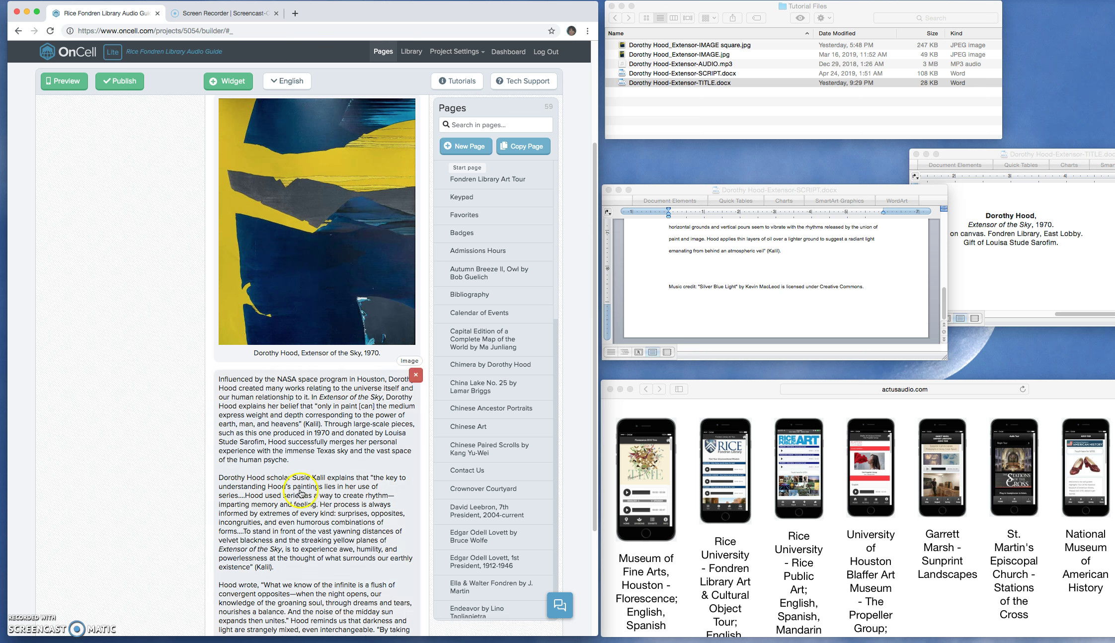
Step: Open the "Fondren Library Art & Cultural Objects Tour" page from the project's pages
scroll(316, 485, up, 5)
scroll(316, 486, down, 10)
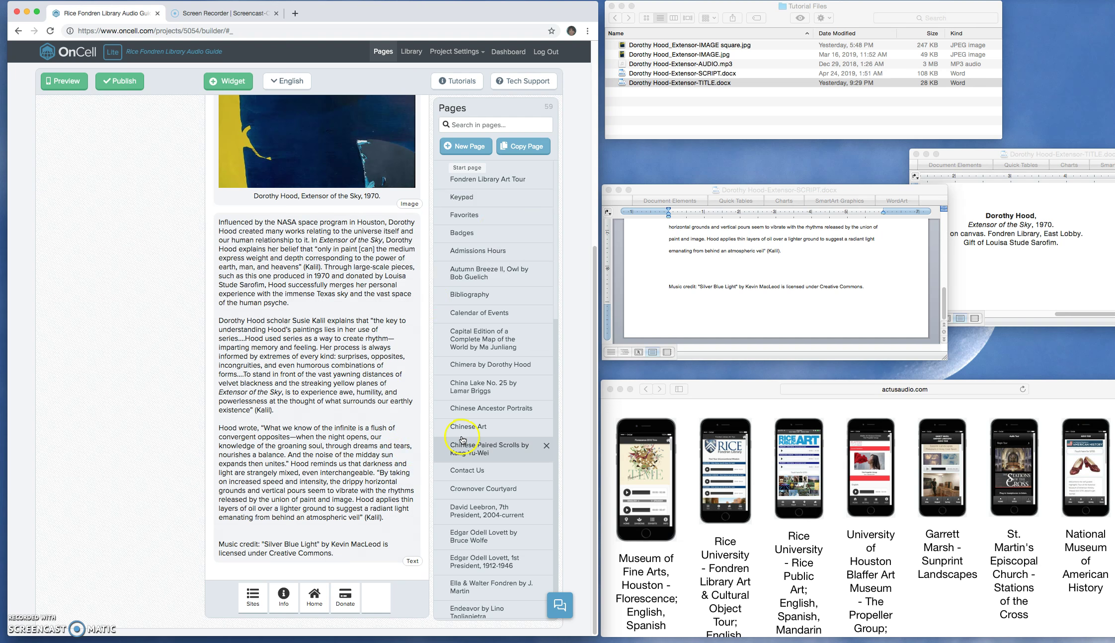
scroll(463, 440, down, 1)
scroll(463, 440, down, 12)
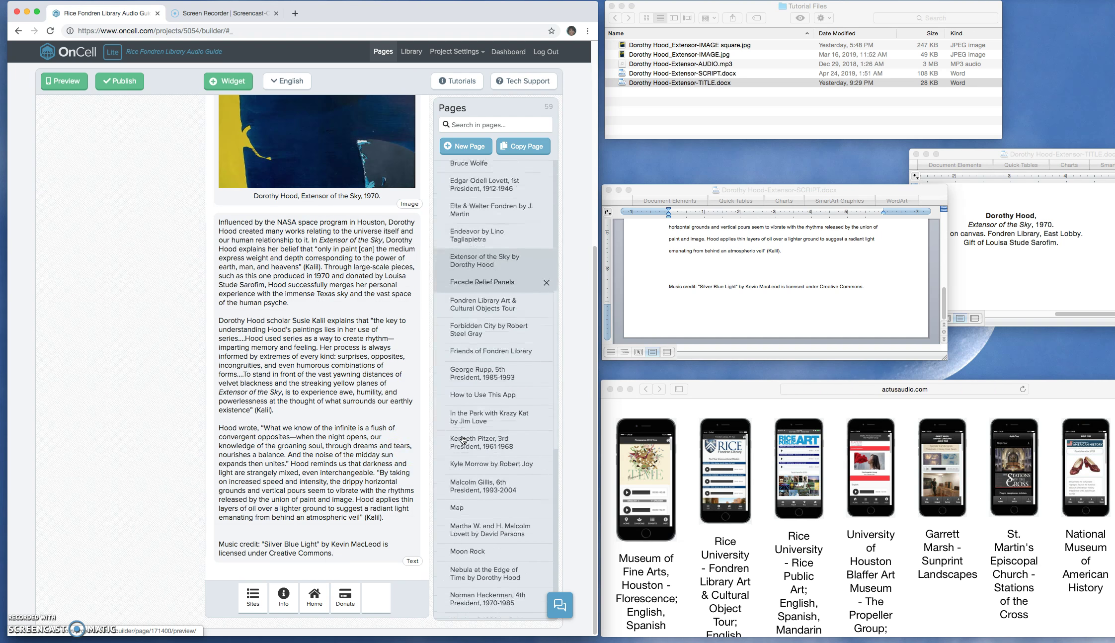
scroll(463, 440, down, 3)
scroll(463, 440, up, 1)
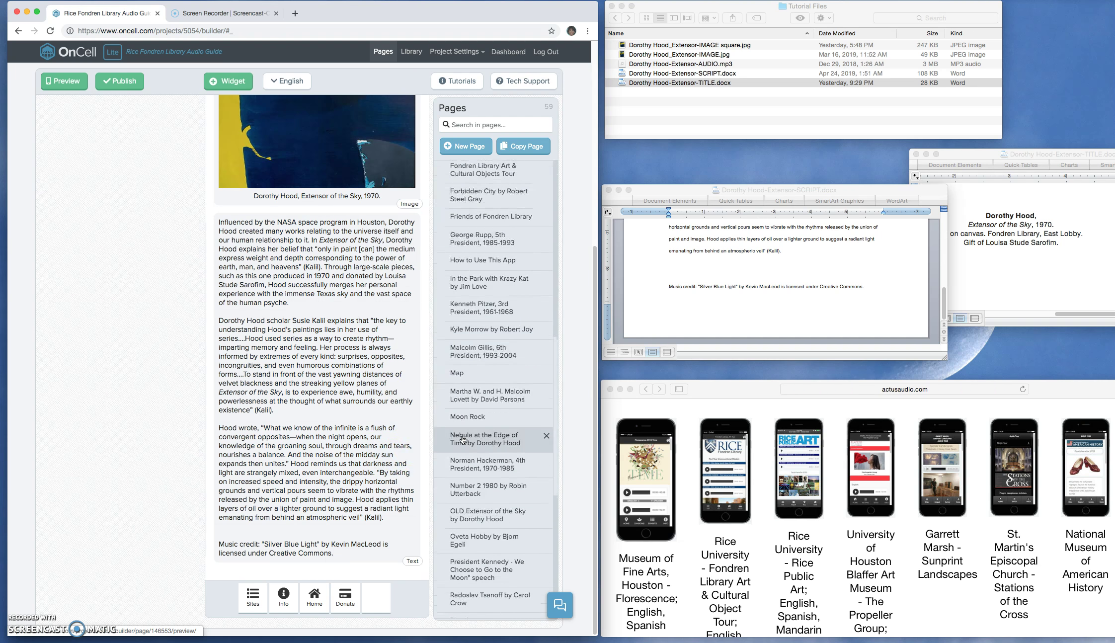
scroll(463, 440, down, 1)
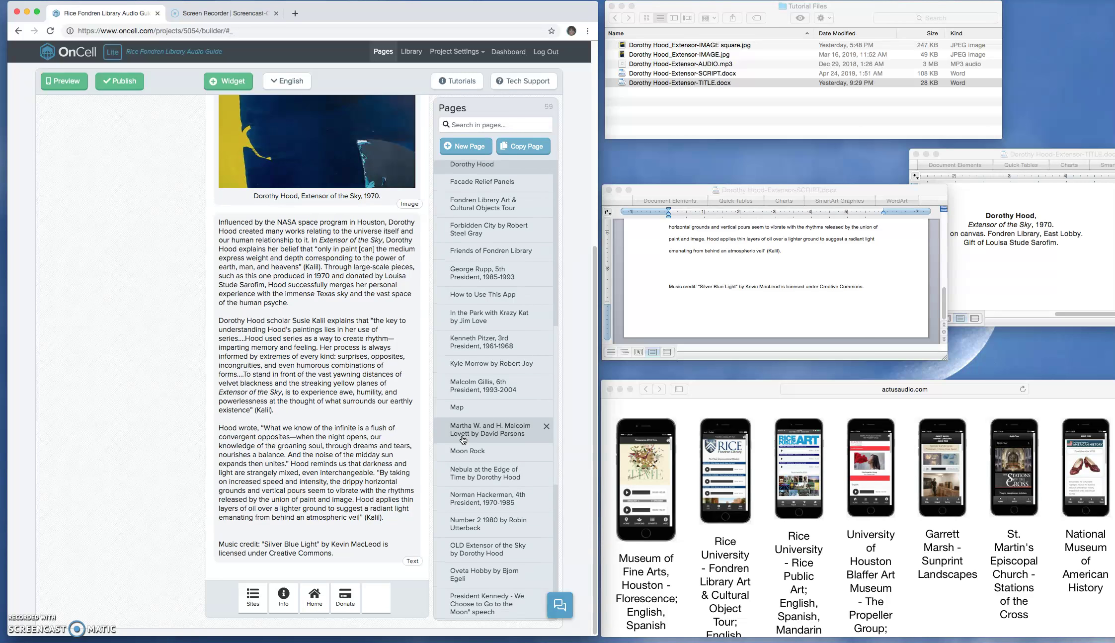
scroll(463, 440, up, 1)
scroll(463, 440, down, 2)
scroll(463, 441, up, 4)
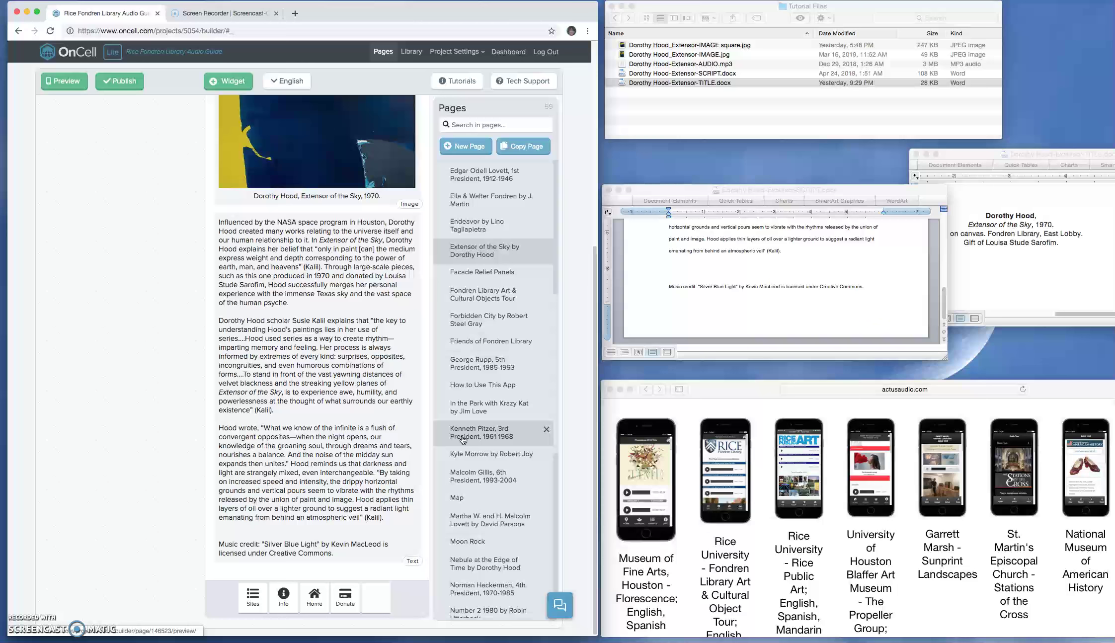
click(463, 298)
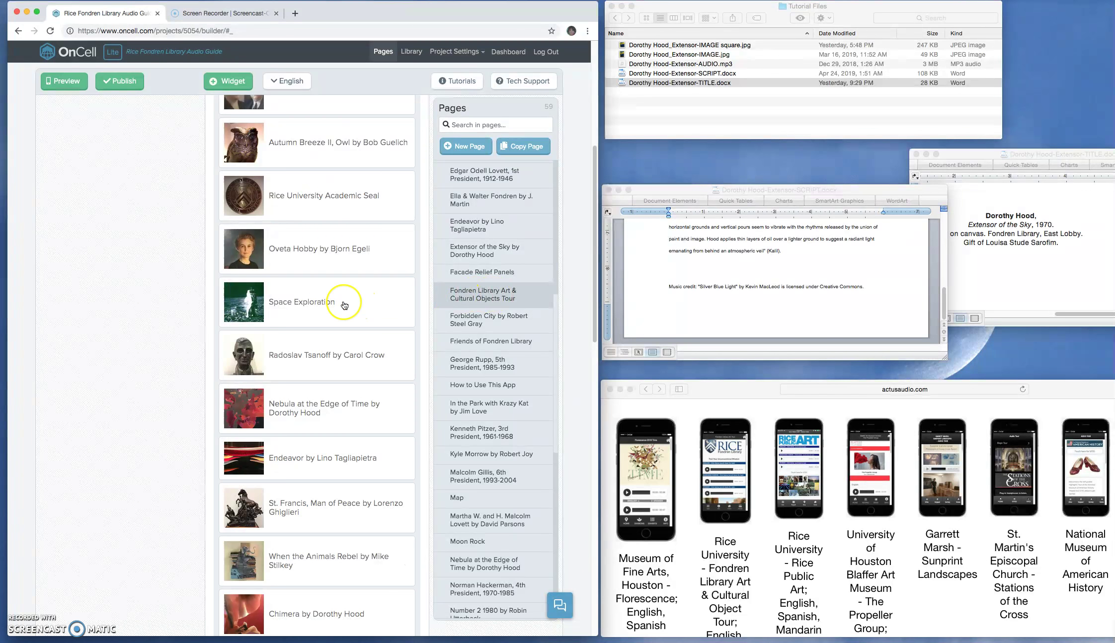
Step: Look through the tour page's lists of artworks, floor by floor
scroll(344, 304, up, 5)
scroll(344, 305, down, 1)
scroll(344, 305, down, 15)
scroll(344, 304, down, 6)
click(373, 531)
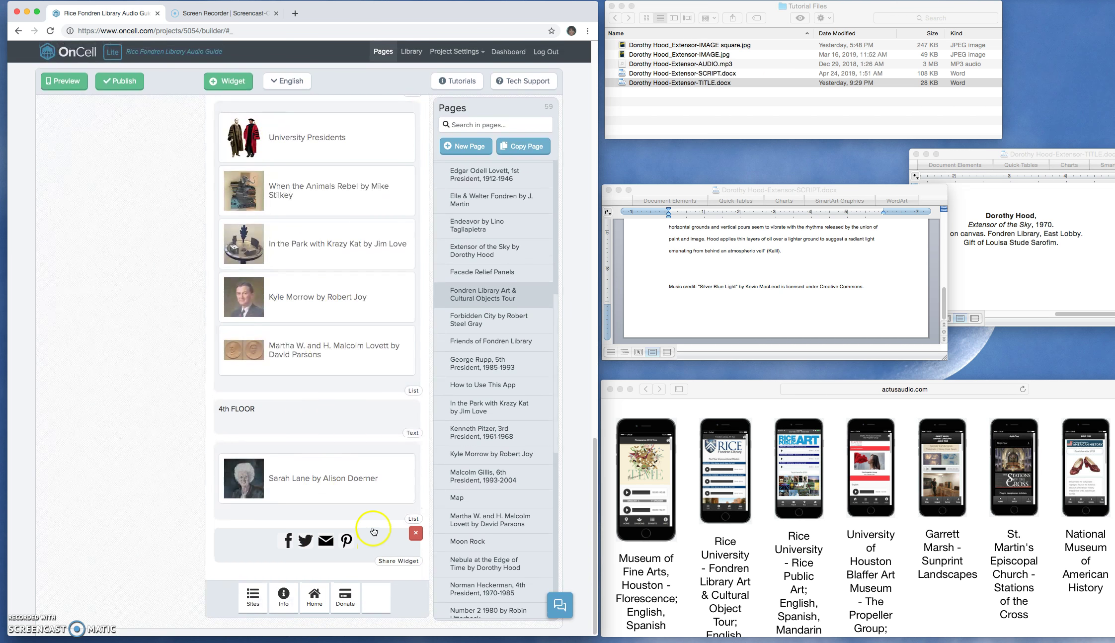
scroll(351, 460, up, 8)
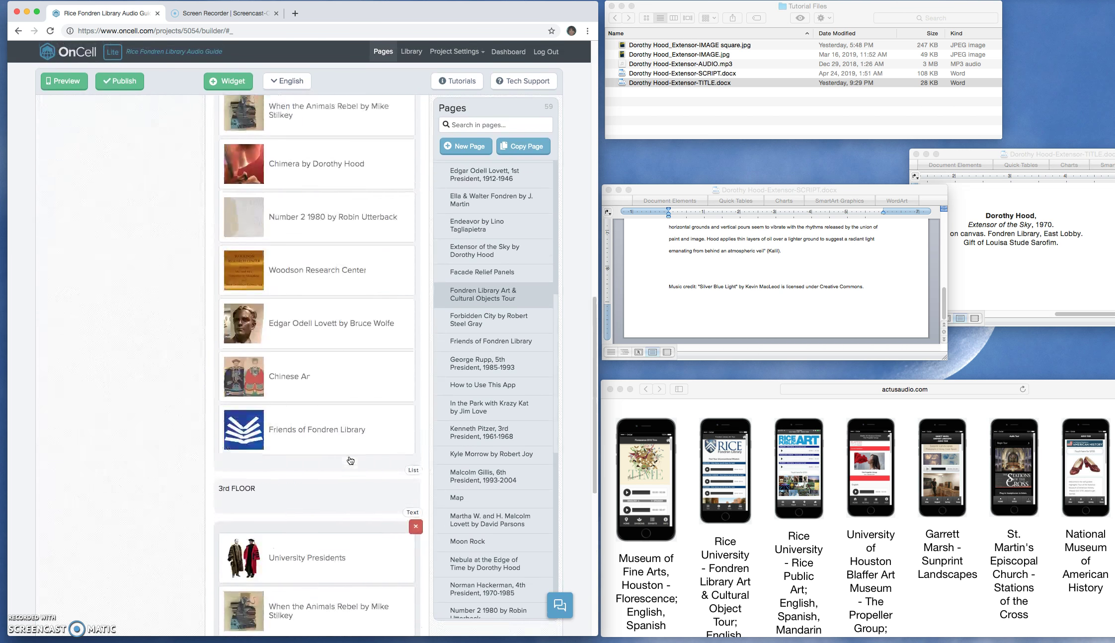
scroll(350, 460, up, 8)
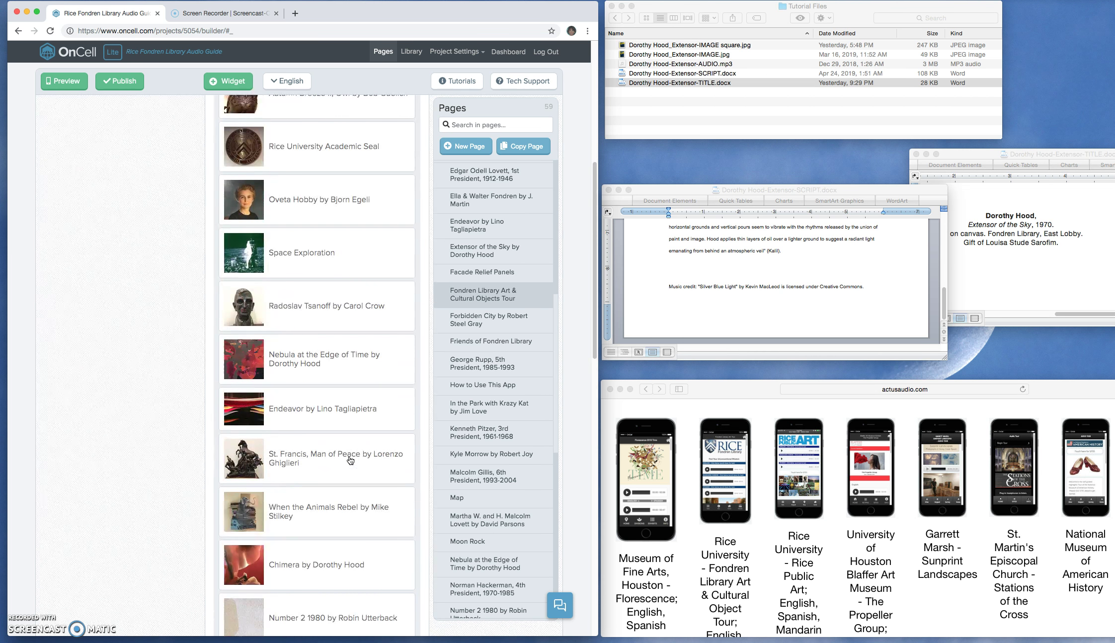
scroll(350, 459, down, 5)
scroll(351, 460, up, 3)
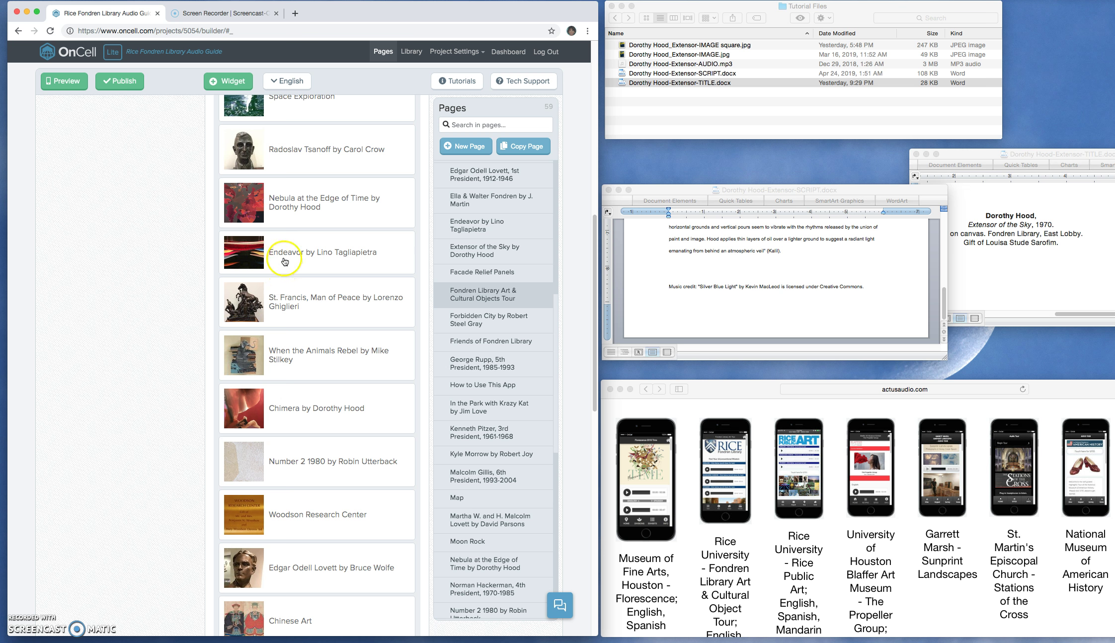
scroll(307, 305, down, 5)
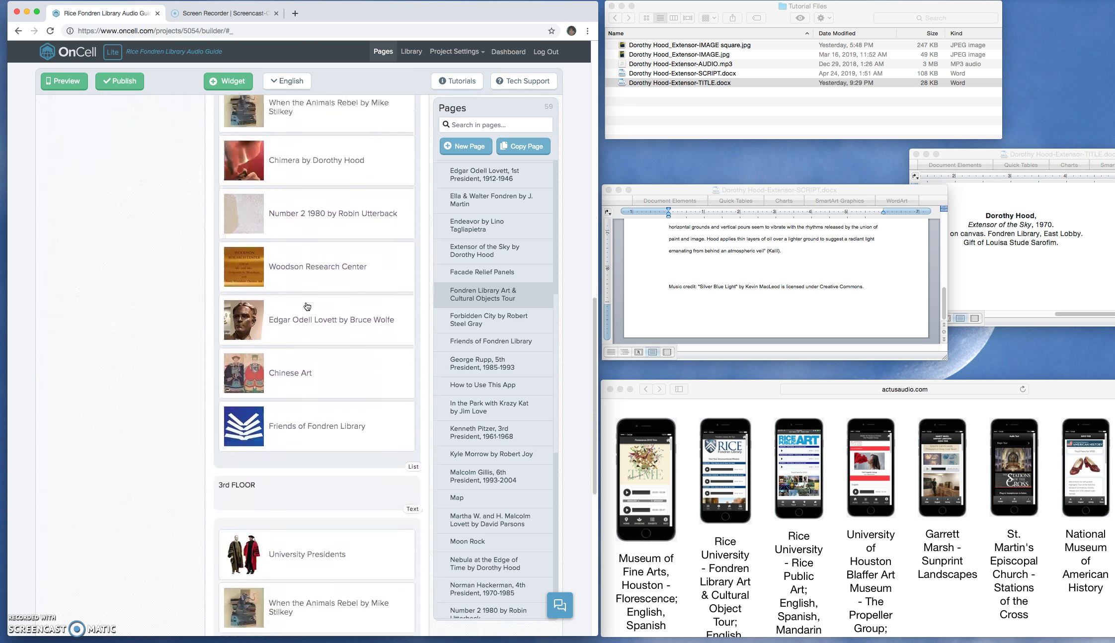
scroll(307, 305, down, 5)
Step: Open the "1st FLOOR (Ground Level)" artwork list for editing and go to its option for adding a linked item
click(352, 240)
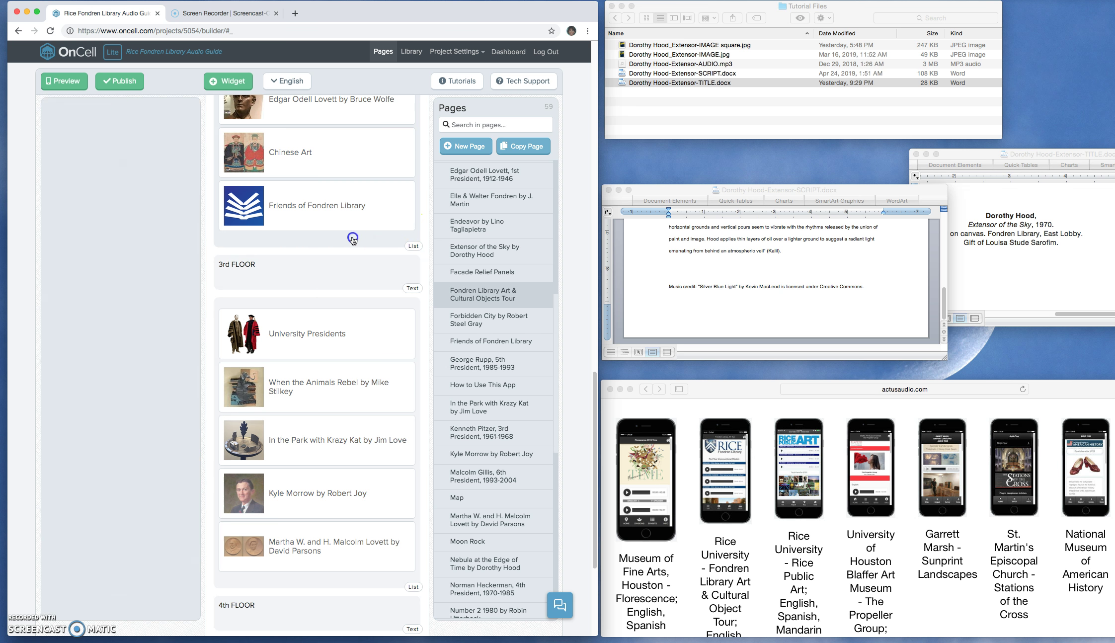
scroll(343, 271, up, 10)
scroll(343, 271, up, 15)
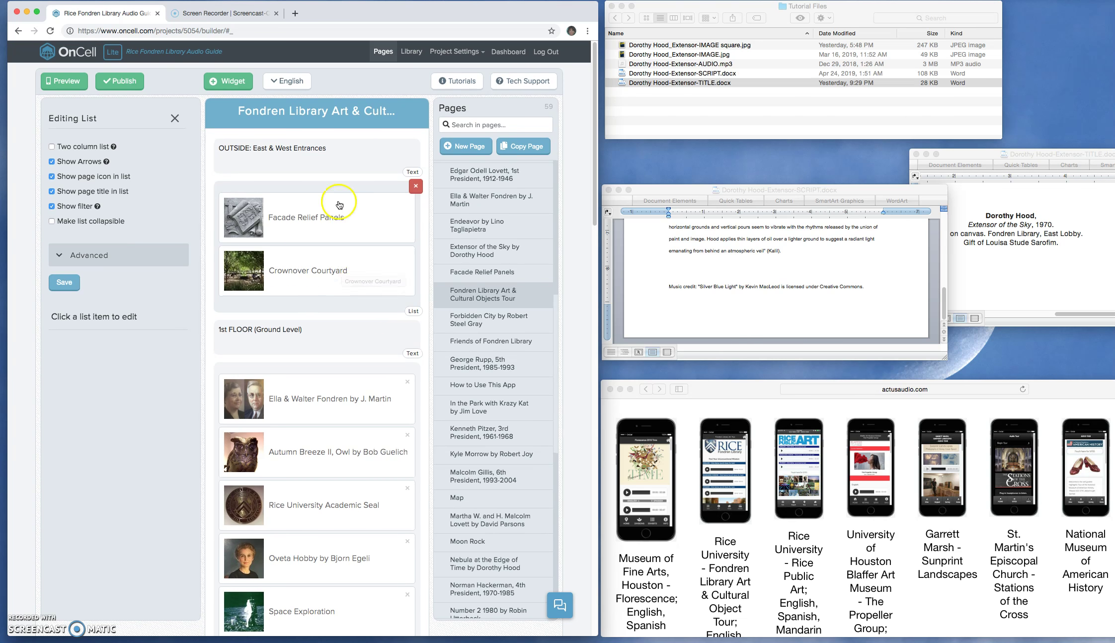
scroll(301, 279, down, 5)
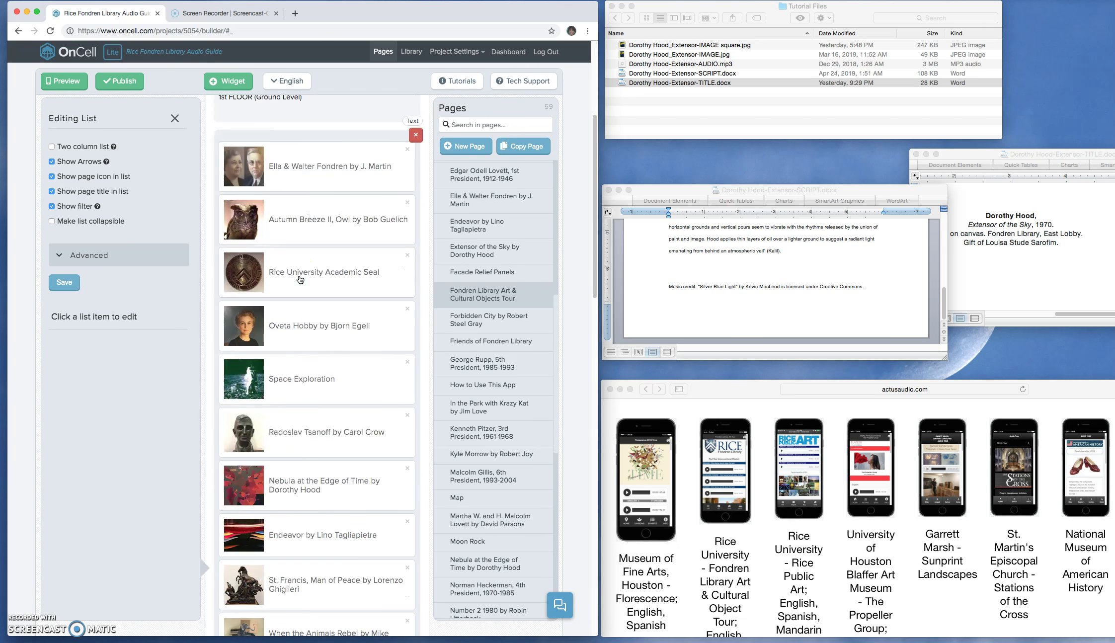
scroll(311, 469, down, 10)
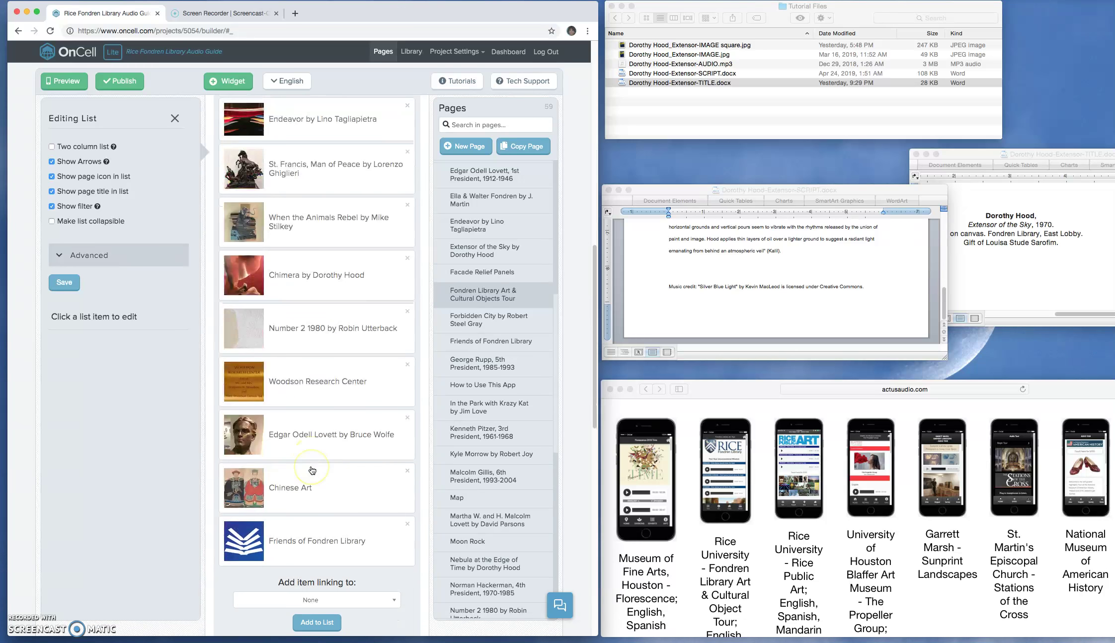
scroll(312, 470, down, 2)
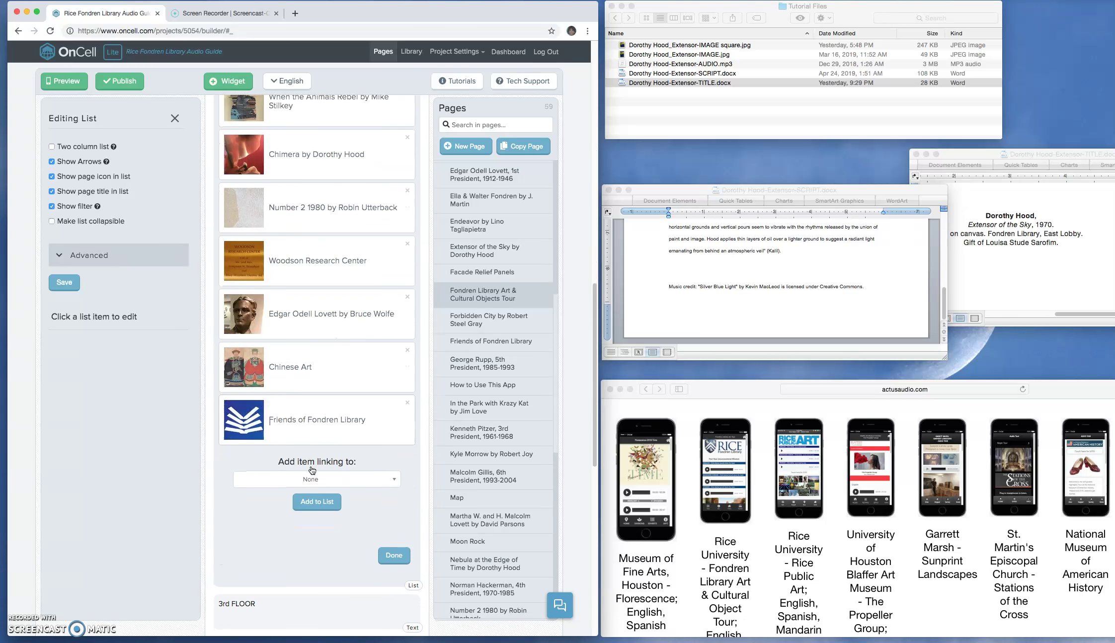
Step: Search the link targets for "hoo" and add "Extensor of the Sky by Dorothy Hood" to the list with a blank label
click(384, 480)
scroll(324, 596, down, 10)
scroll(325, 596, up, 10)
click(281, 491)
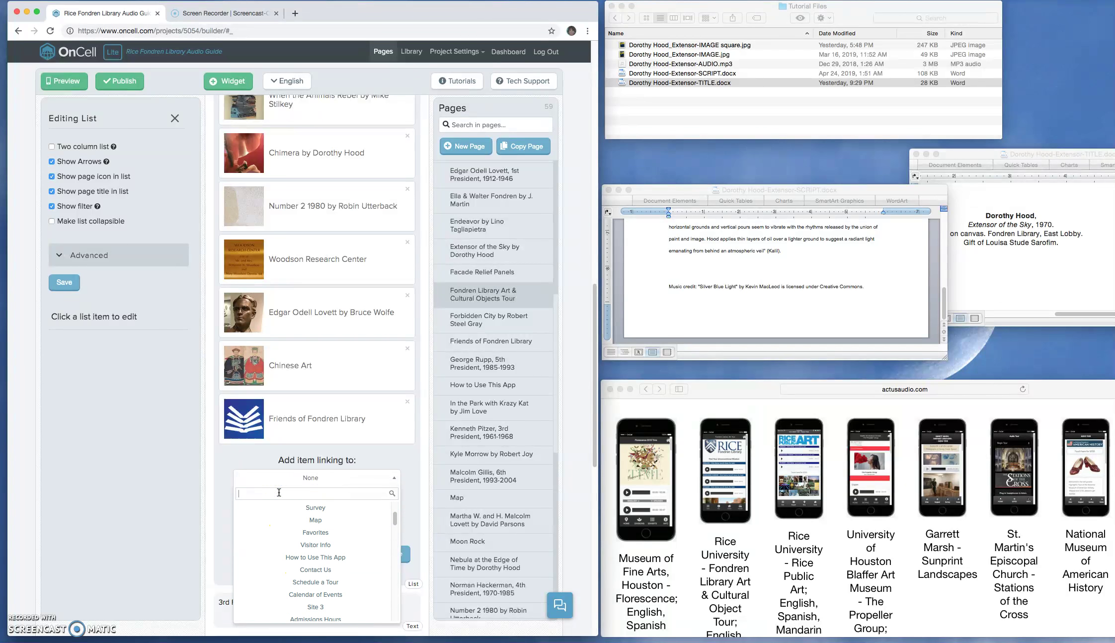
text(hoo)
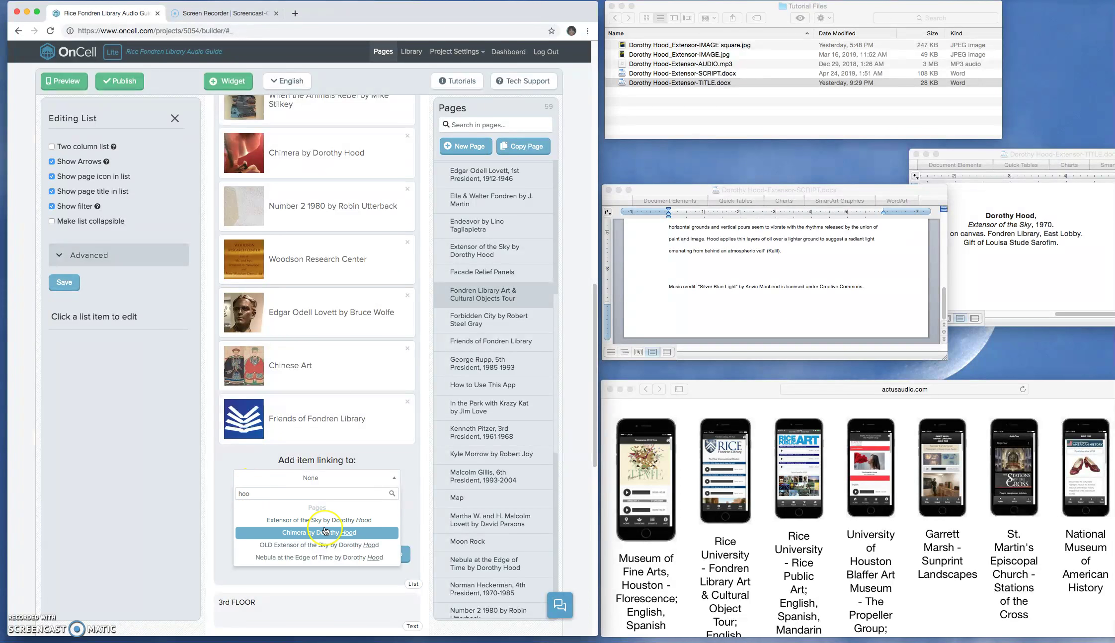
key(BackSpace)
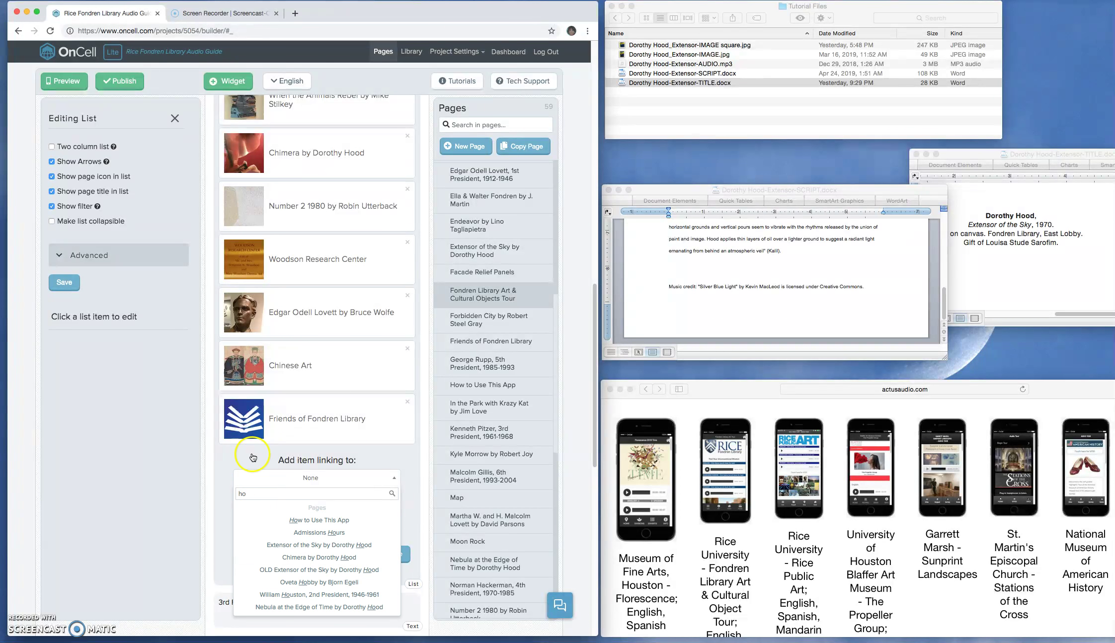
text(o)
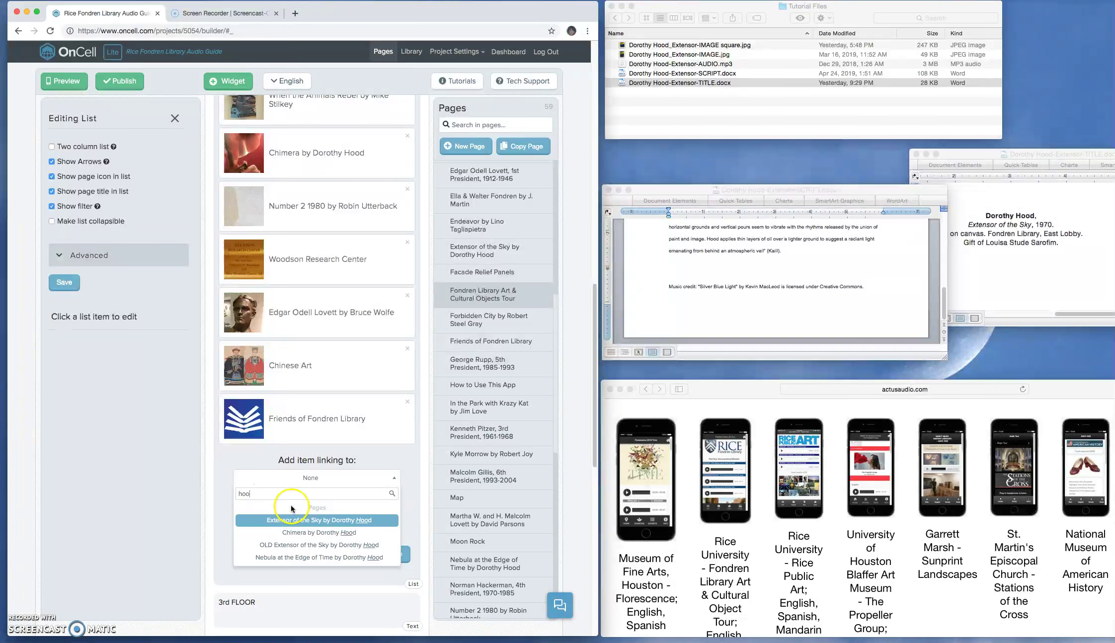
click(327, 524)
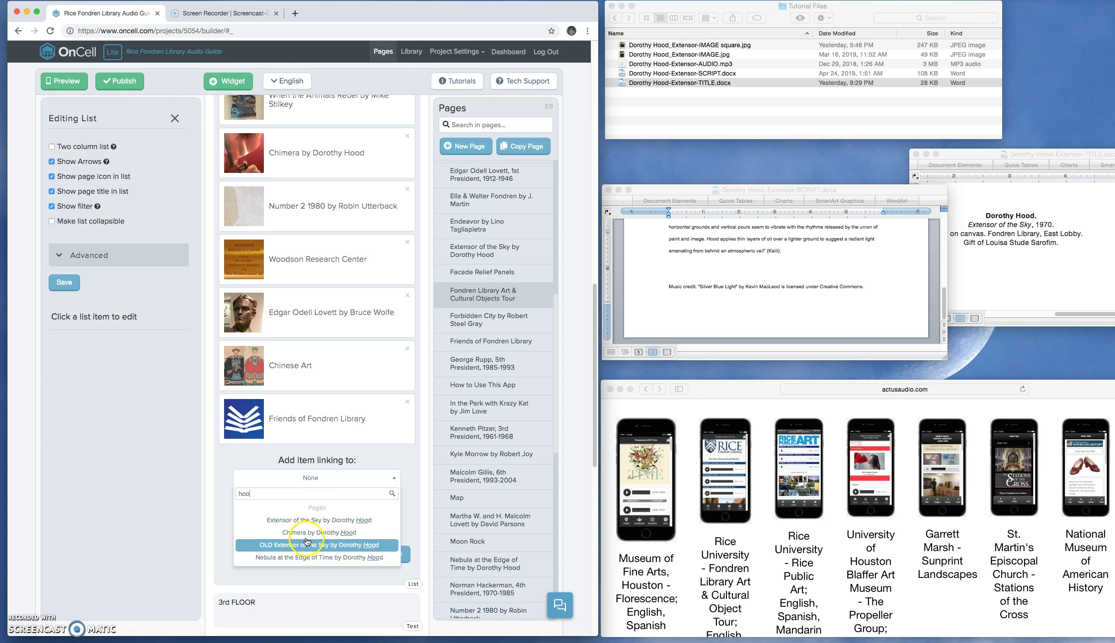
click(302, 521)
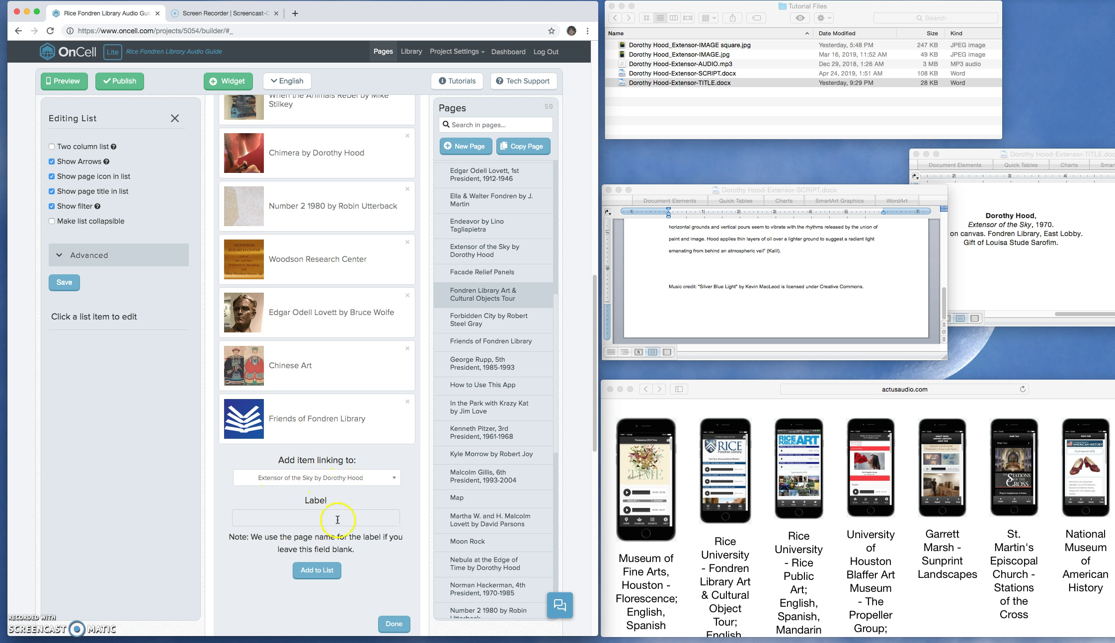
click(315, 572)
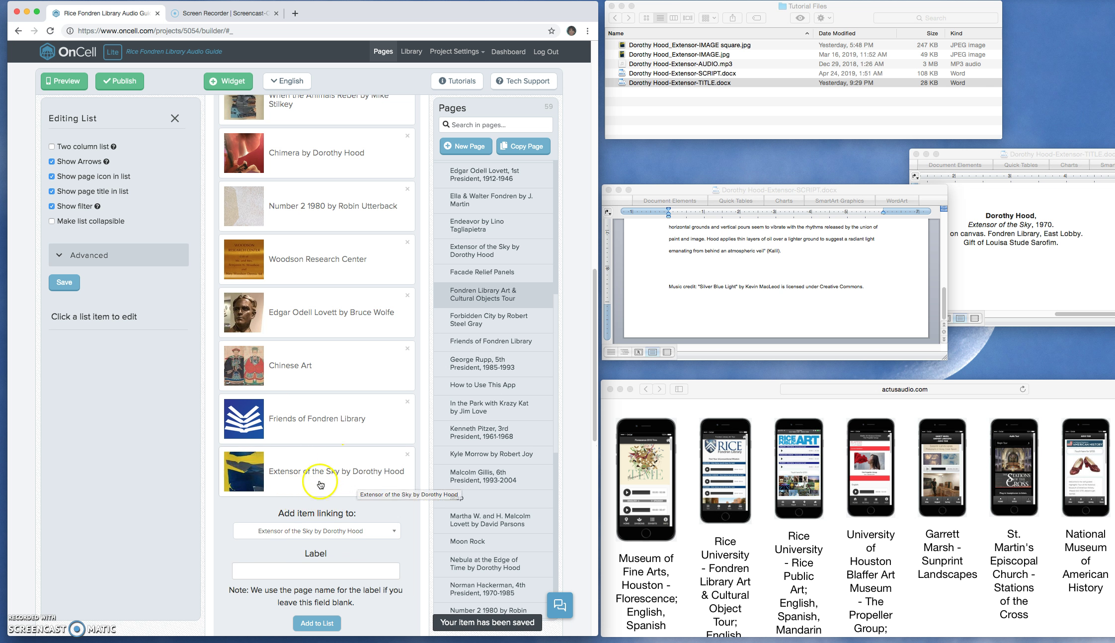
Step: Move the "Extensor of the Sky by Dorothy Hood" item up the list to directly below "Endeavor by Lino Tagliapietra"
click(309, 484)
drag(309, 486, 336, 102)
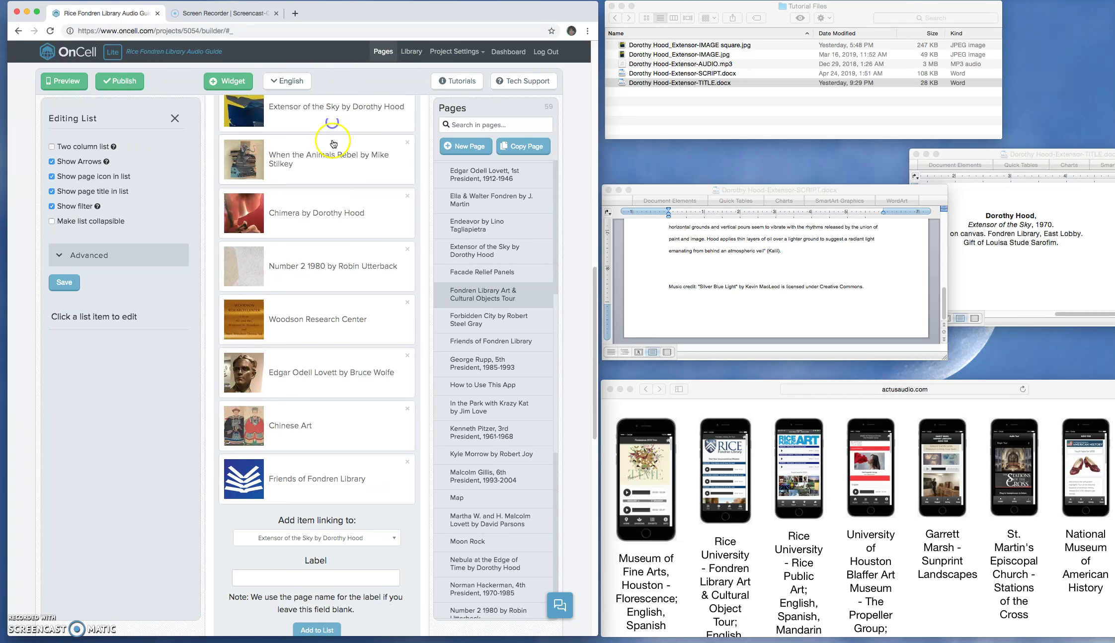
scroll(331, 144, up, 5)
scroll(332, 146, up, 1)
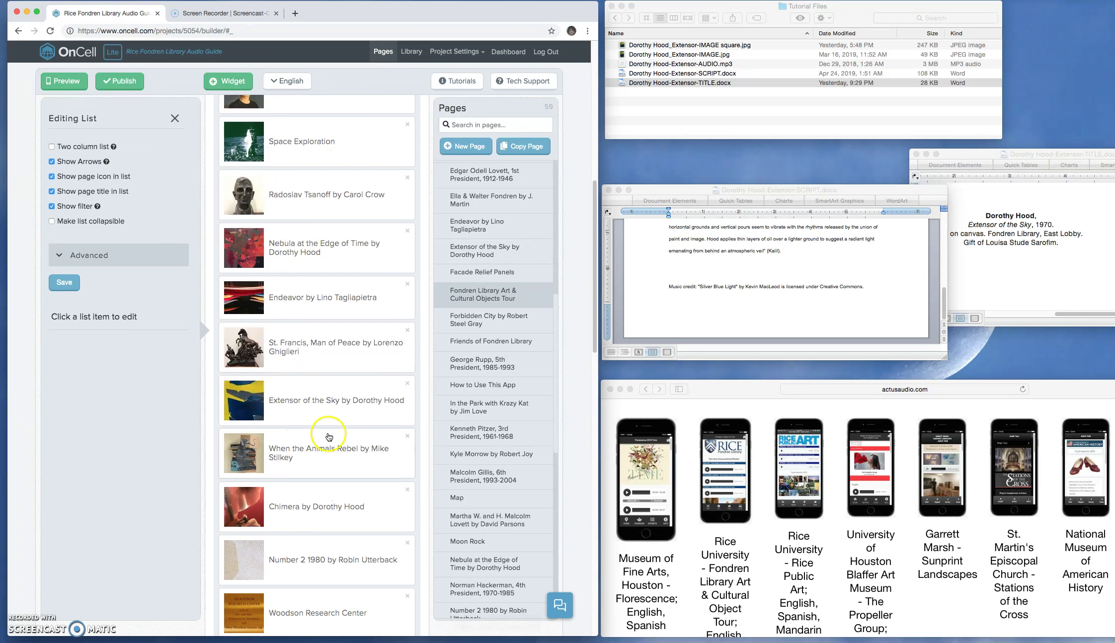
drag(338, 399, 335, 348)
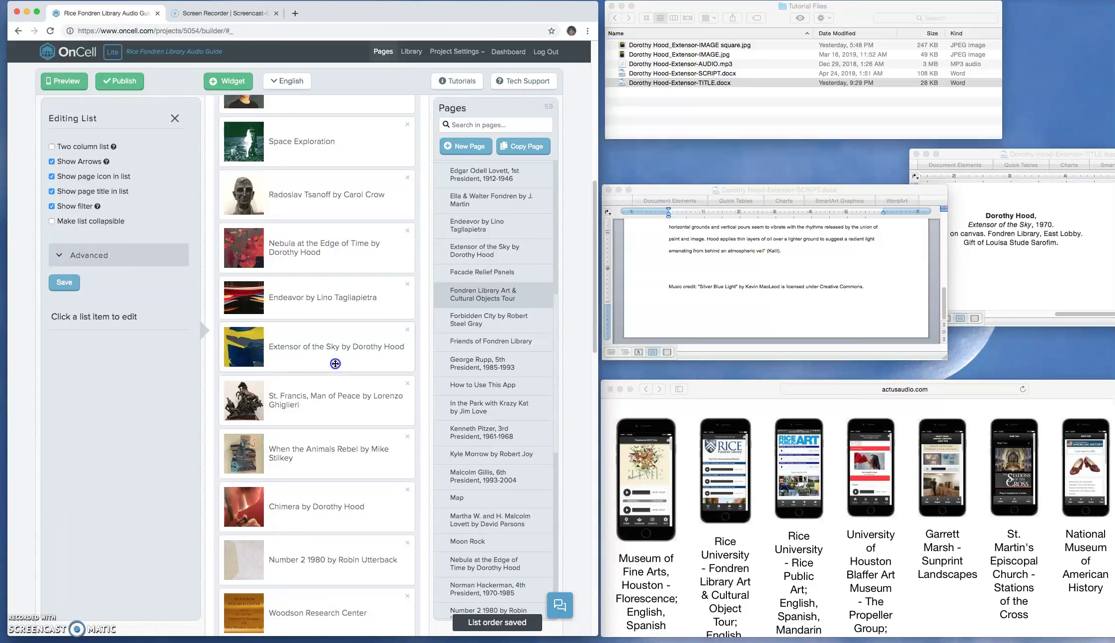
scroll(370, 466, down, 3)
scroll(372, 456, up, 2)
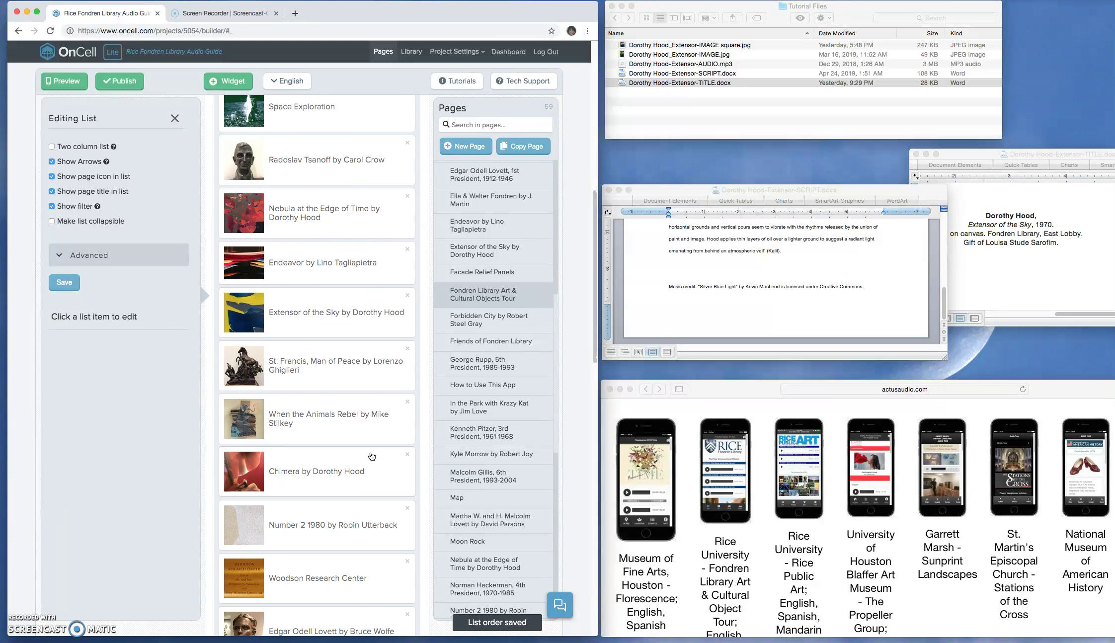
Step: Finish editing the "1st FLOOR (Ground Level)" list and check where "Extensor of the Sky by Dorothy Hood" sits in it
scroll(371, 456, down, 1)
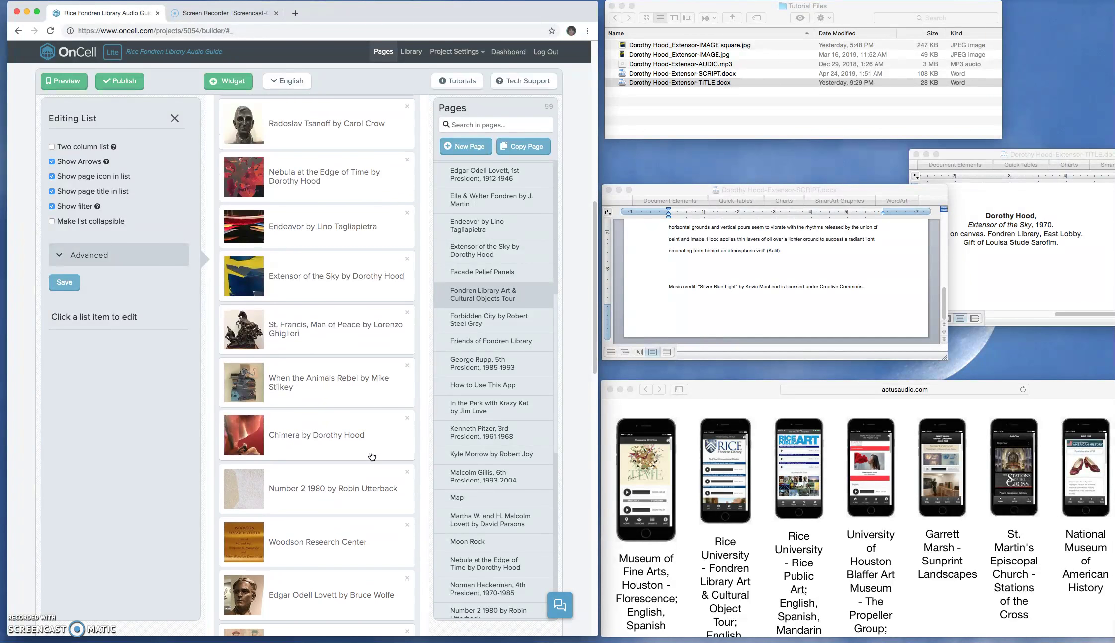
scroll(372, 457, down, 1)
scroll(371, 456, up, 1)
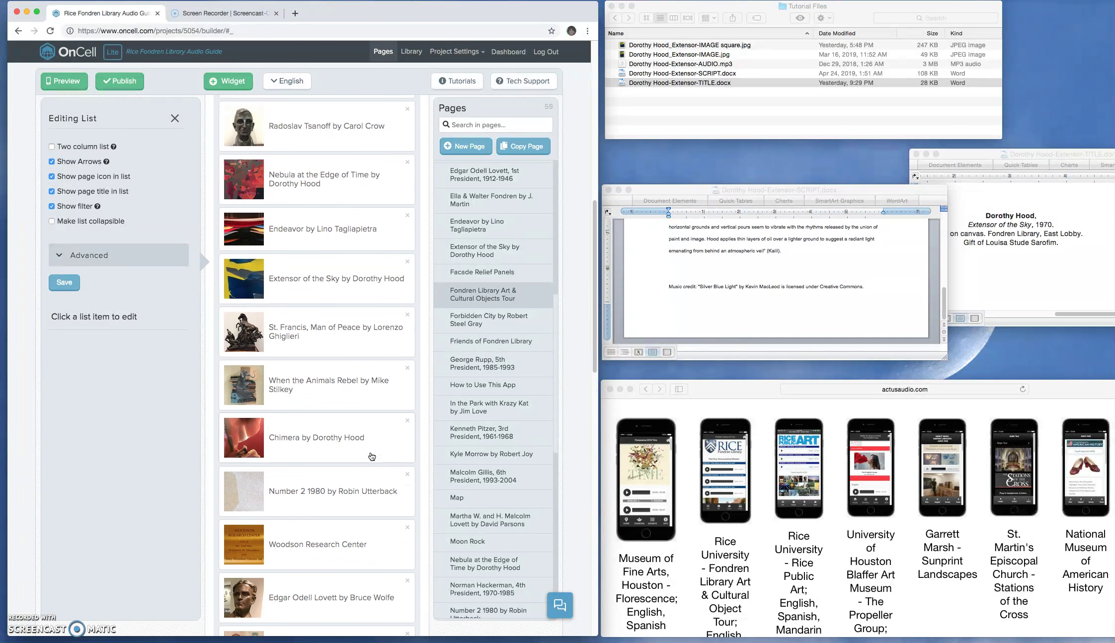
scroll(372, 456, down, 8)
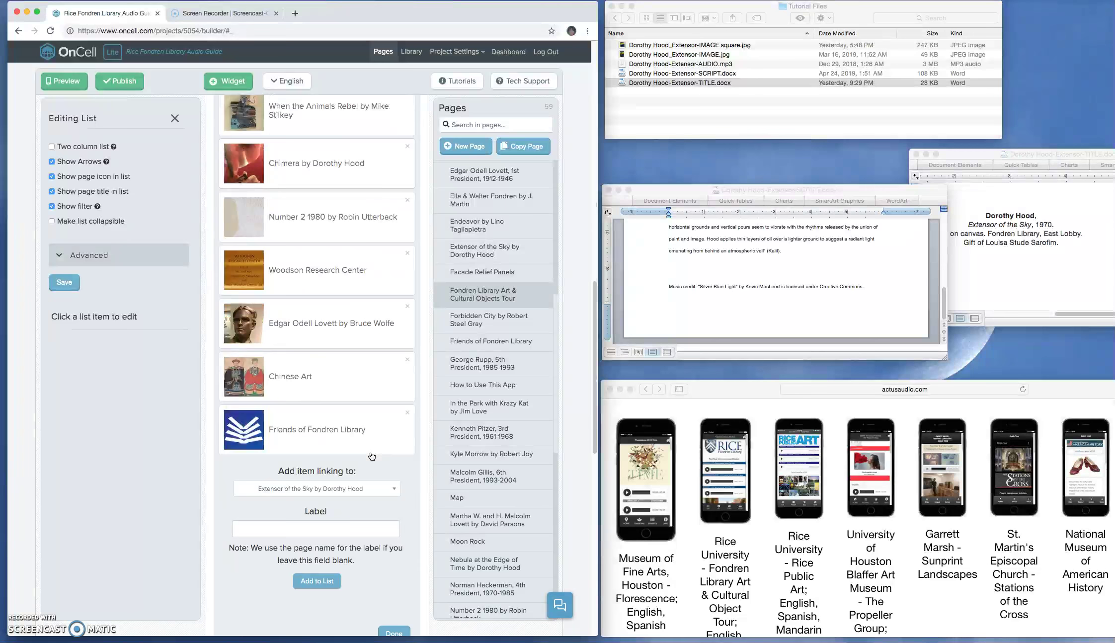
click(407, 501)
click(394, 537)
scroll(393, 403, up, 10)
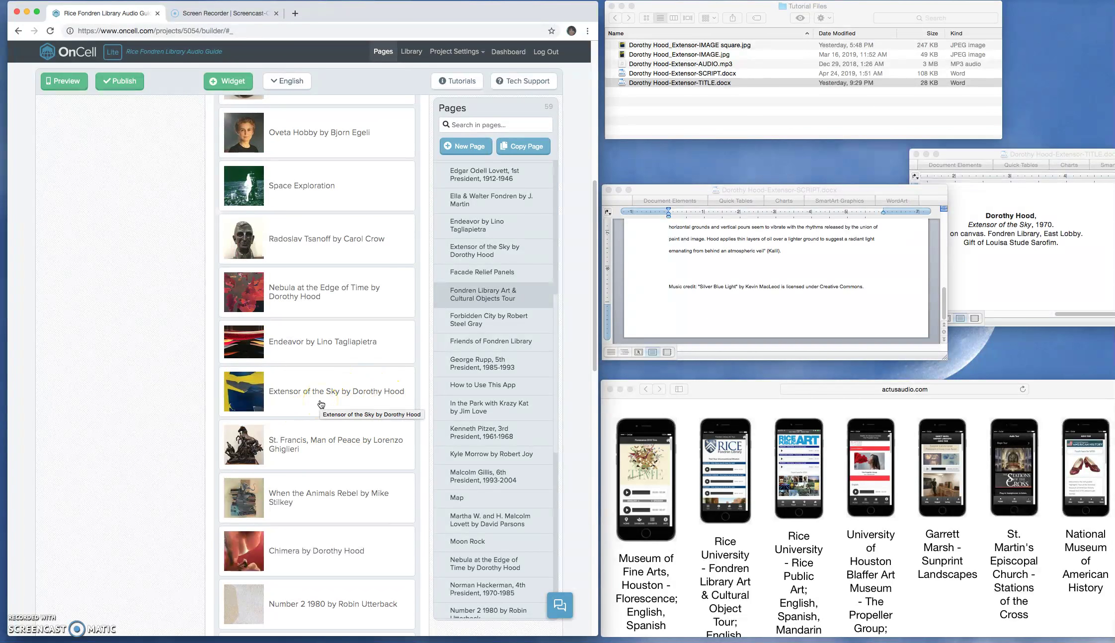
Step: Publish the app to the test server as a test drive, leaving the description of changes blank
click(118, 87)
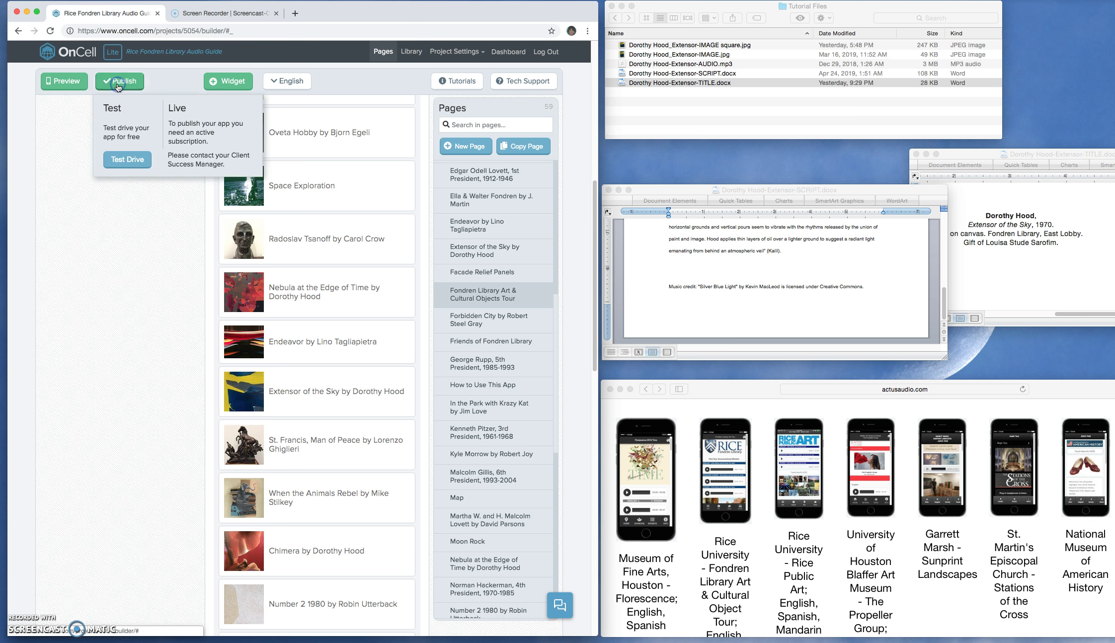
click(122, 158)
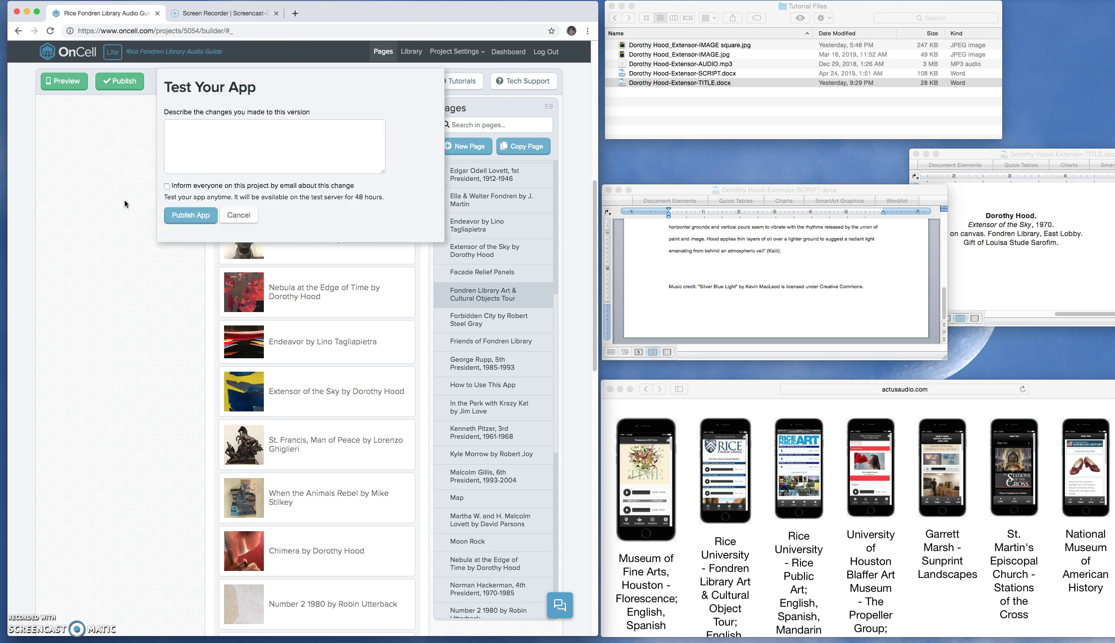
click(238, 214)
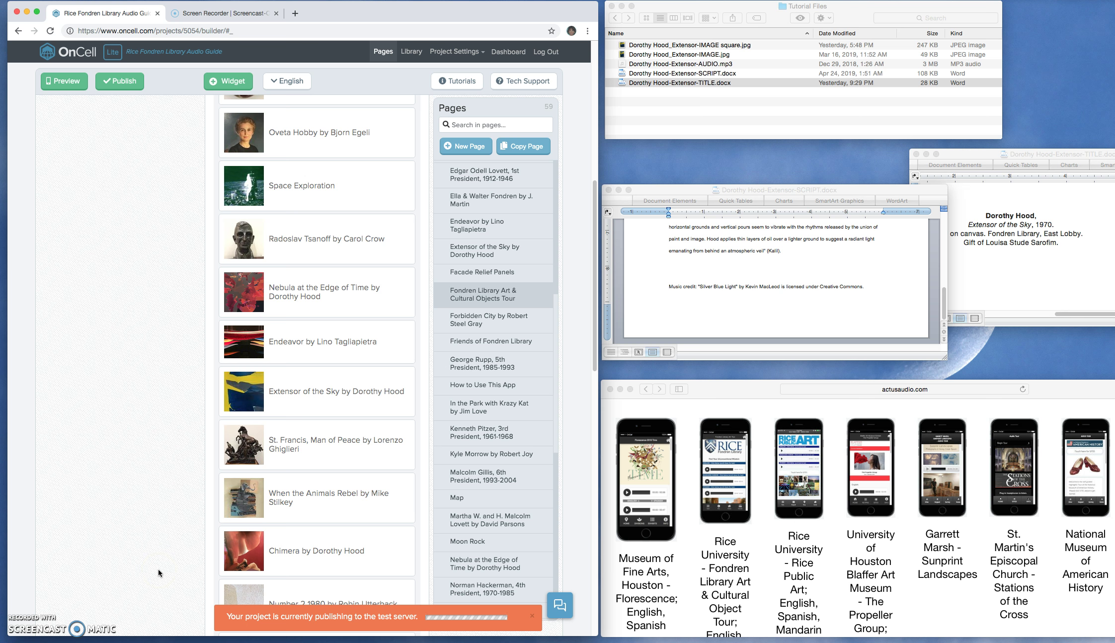
drag(158, 569, 181, 548)
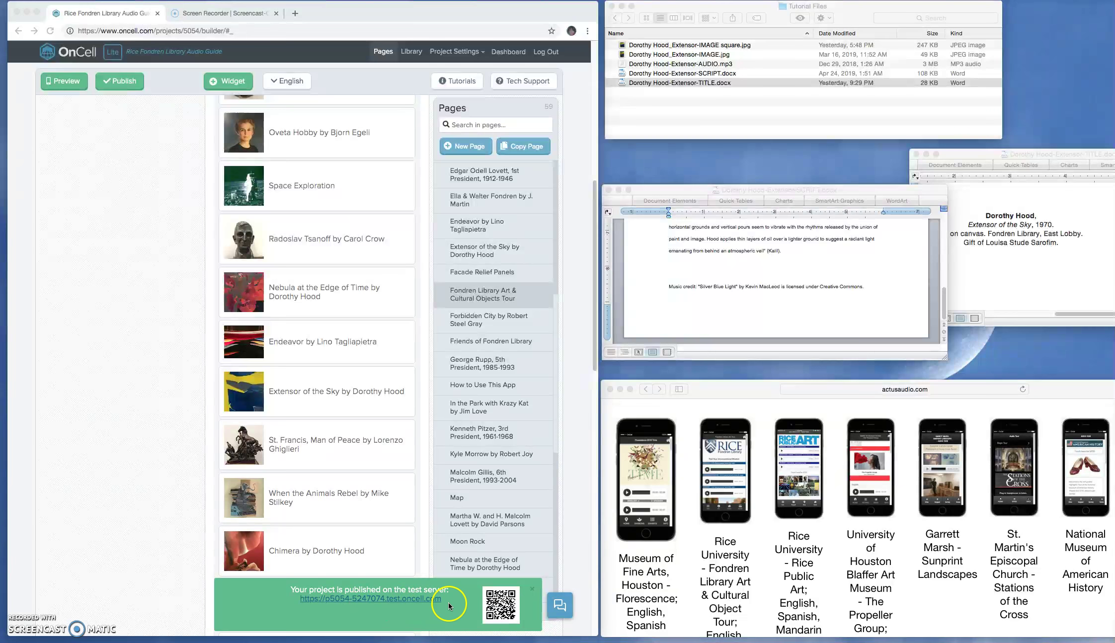
click(427, 600)
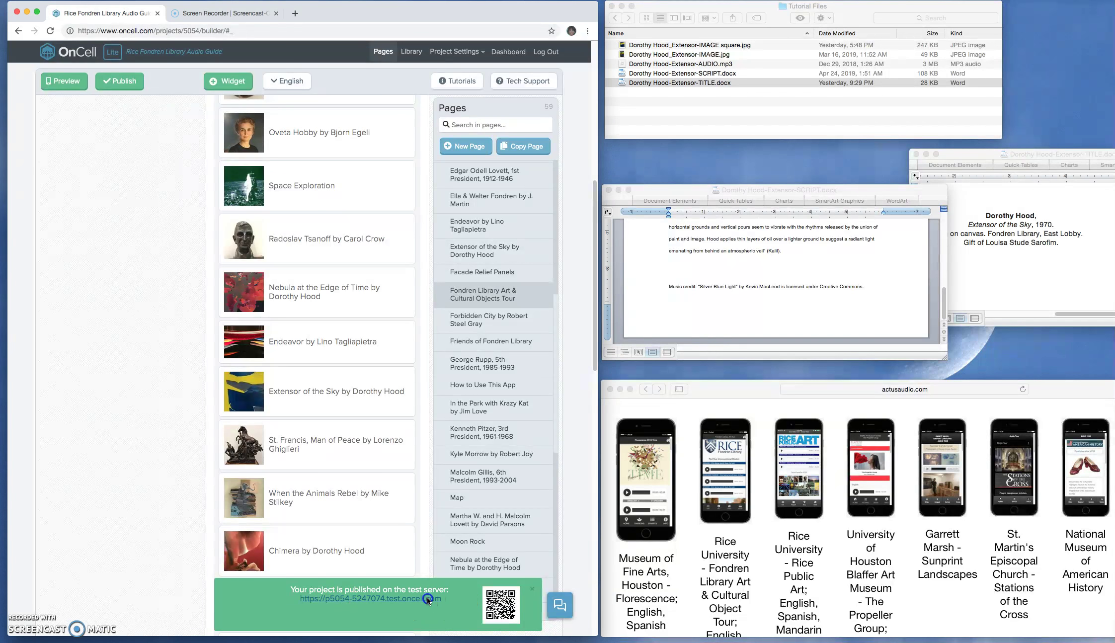
drag(444, 602, 299, 598)
right_click(312, 602)
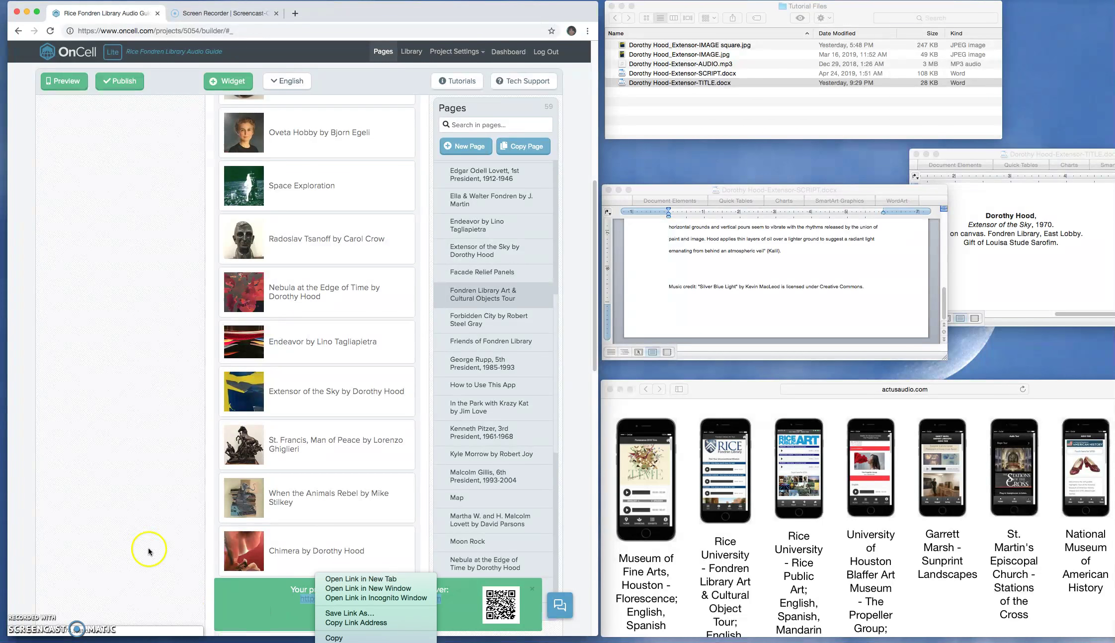
click(141, 494)
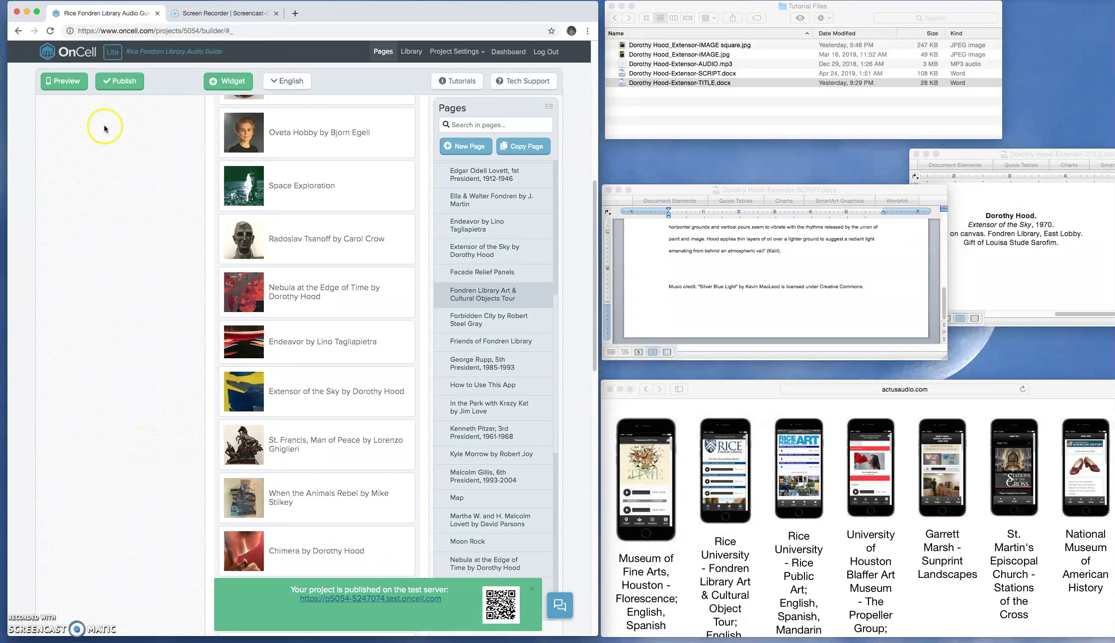
click(87, 86)
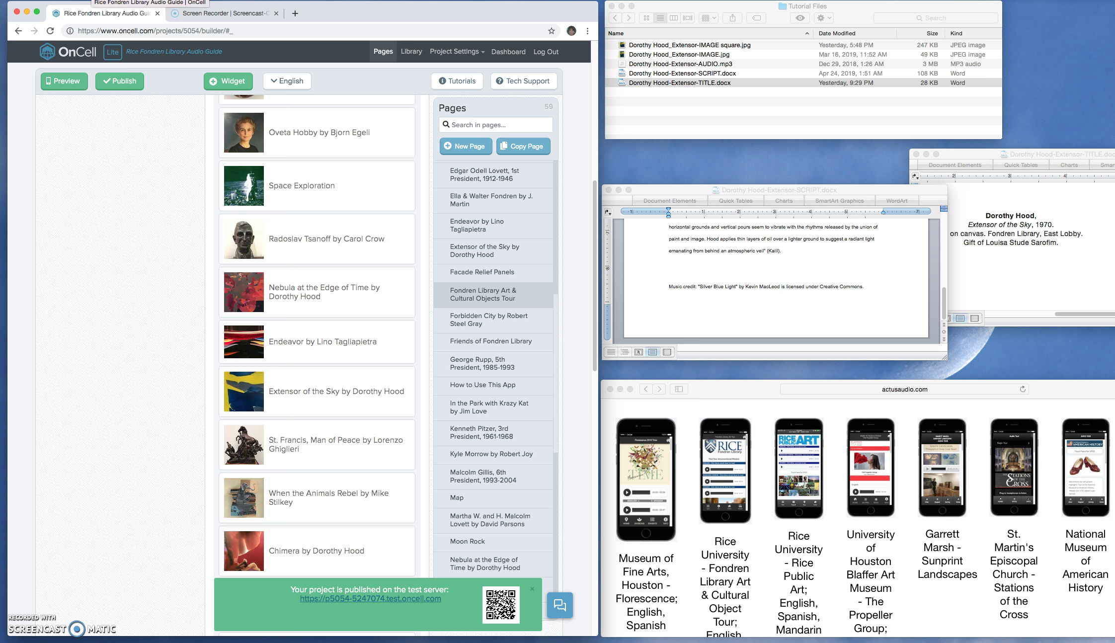
Step: Enlarge the page to examine the test server link and QR code, and return it to actual size
click(92, 1)
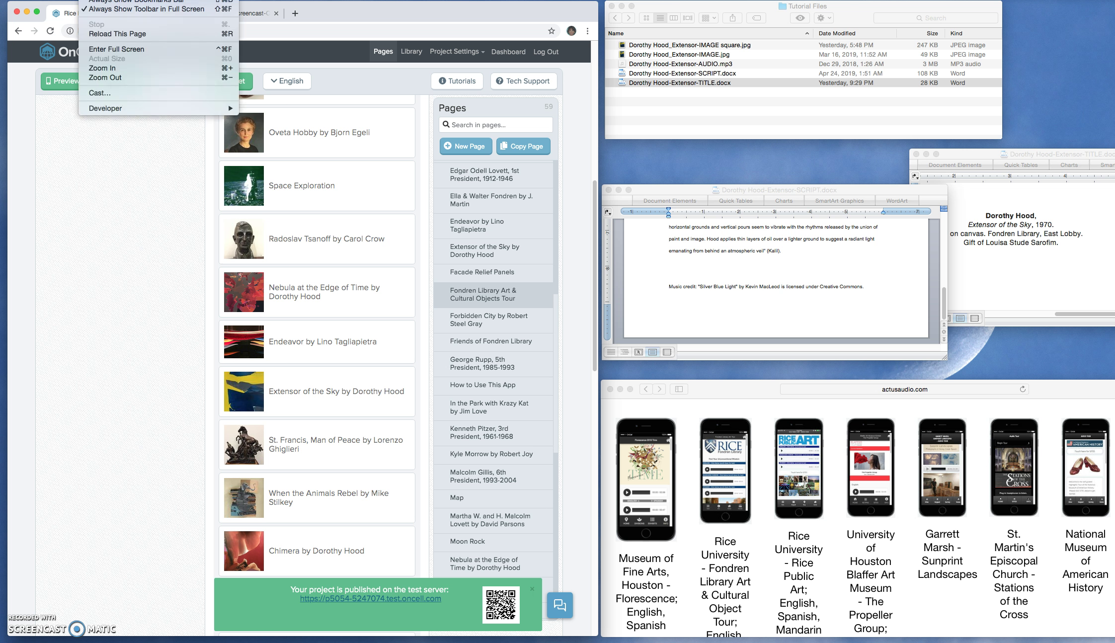
click(108, 69)
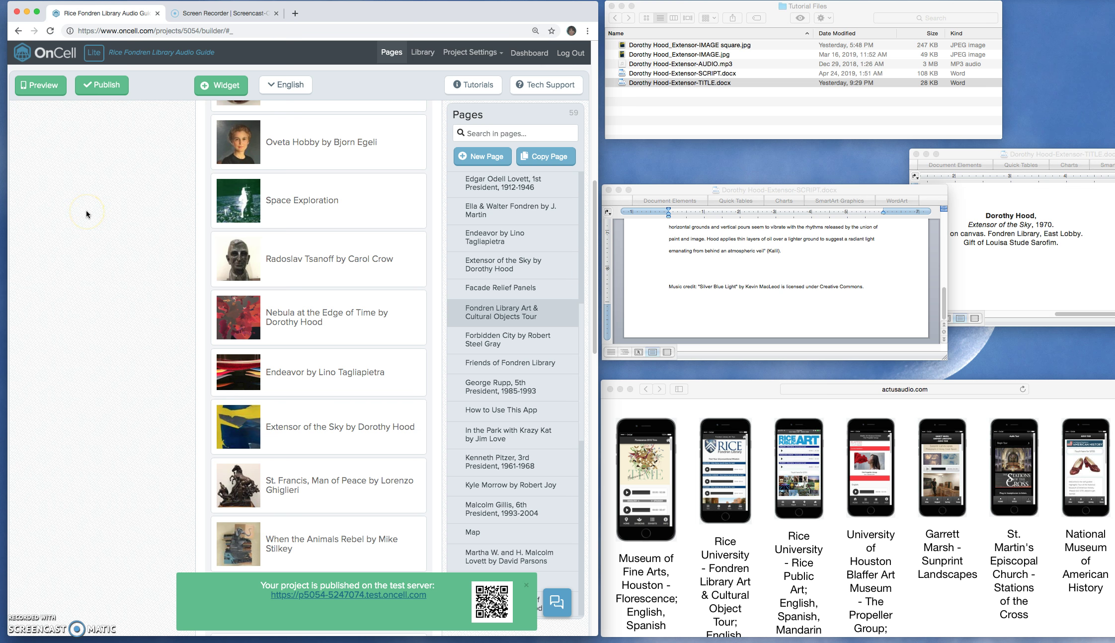
key(super+equal)
key(super+equal)
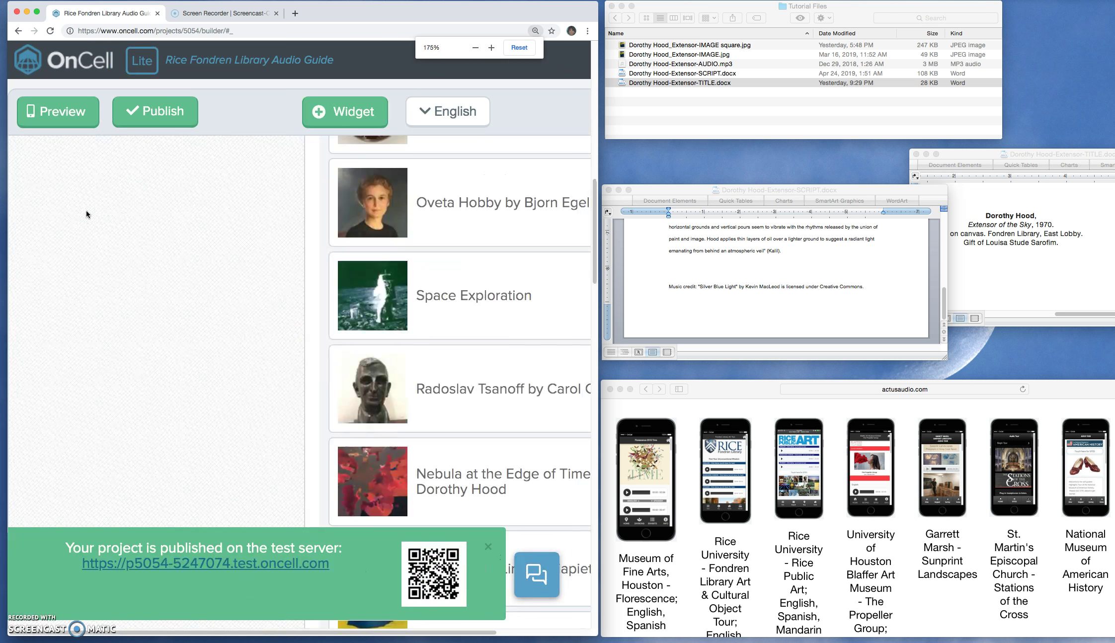
key(super+equal)
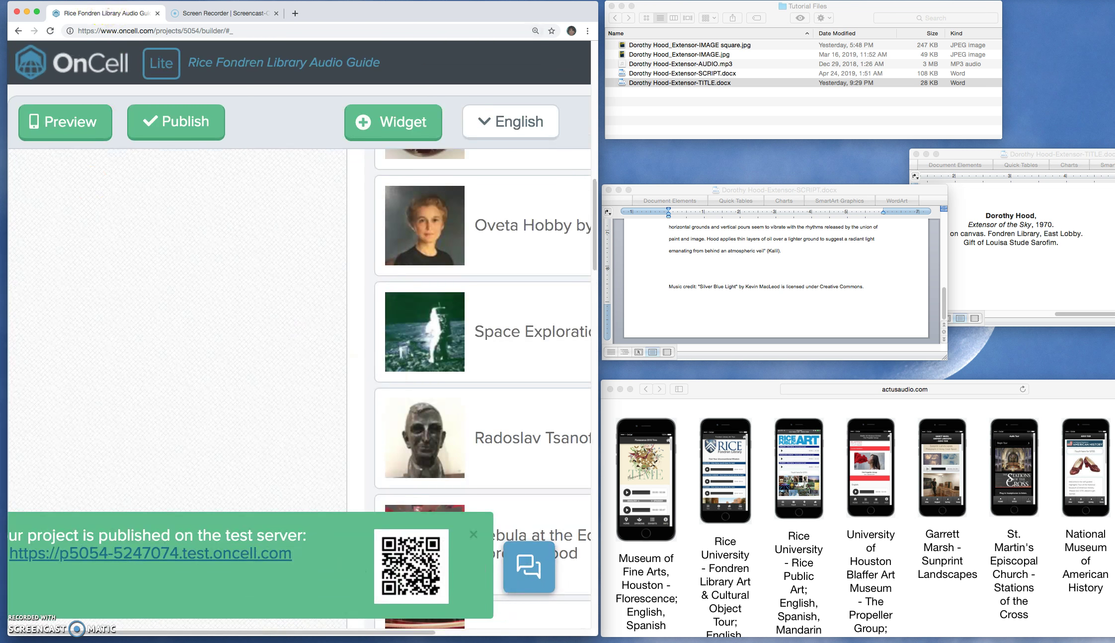
click(94, 0)
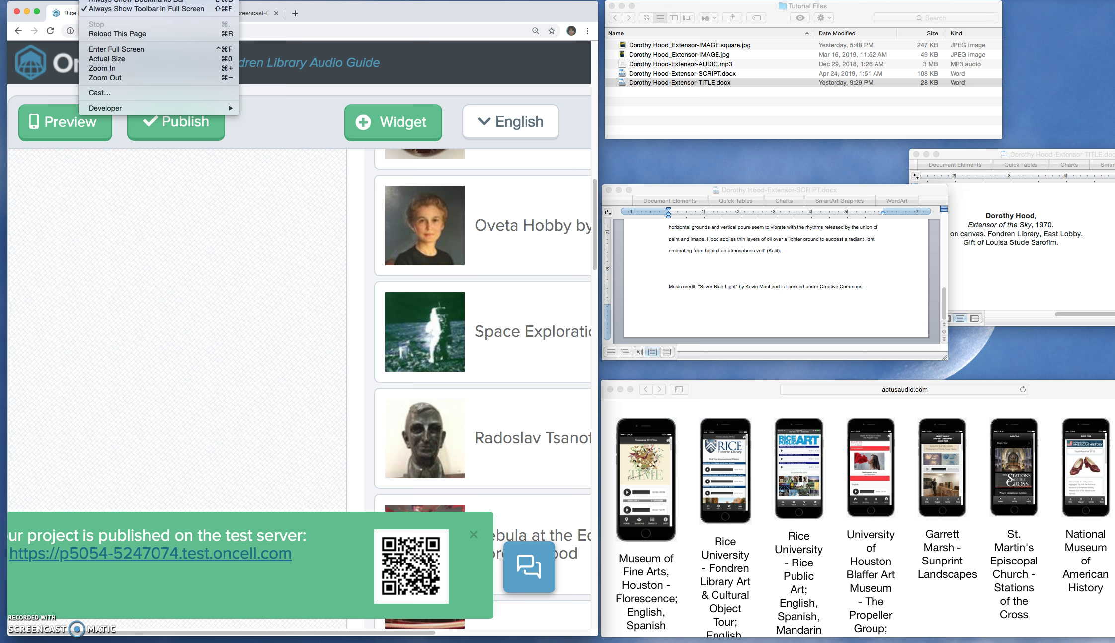
click(102, 63)
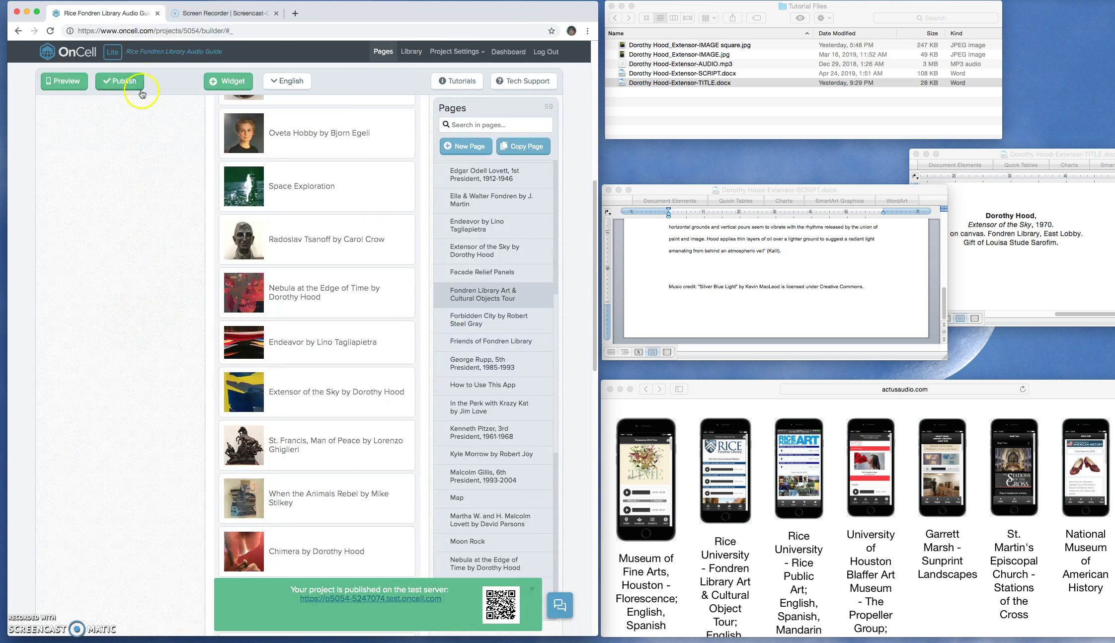
Step: Check the publishing options and open the app preview of the Fondren Library Art & Cultural Objects Tour page
click(123, 83)
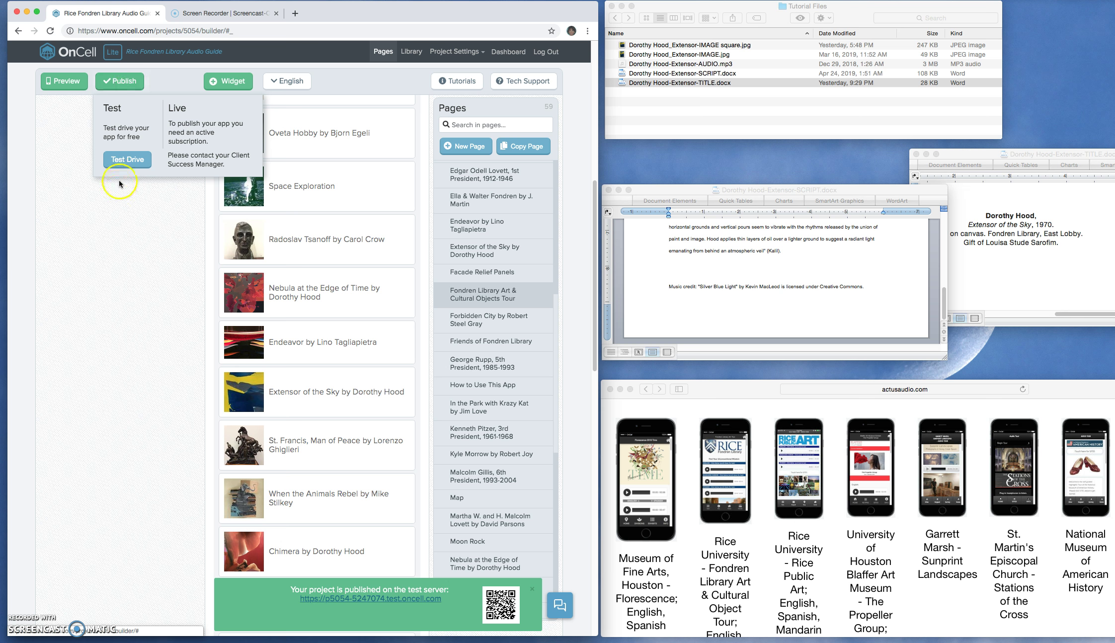
click(62, 81)
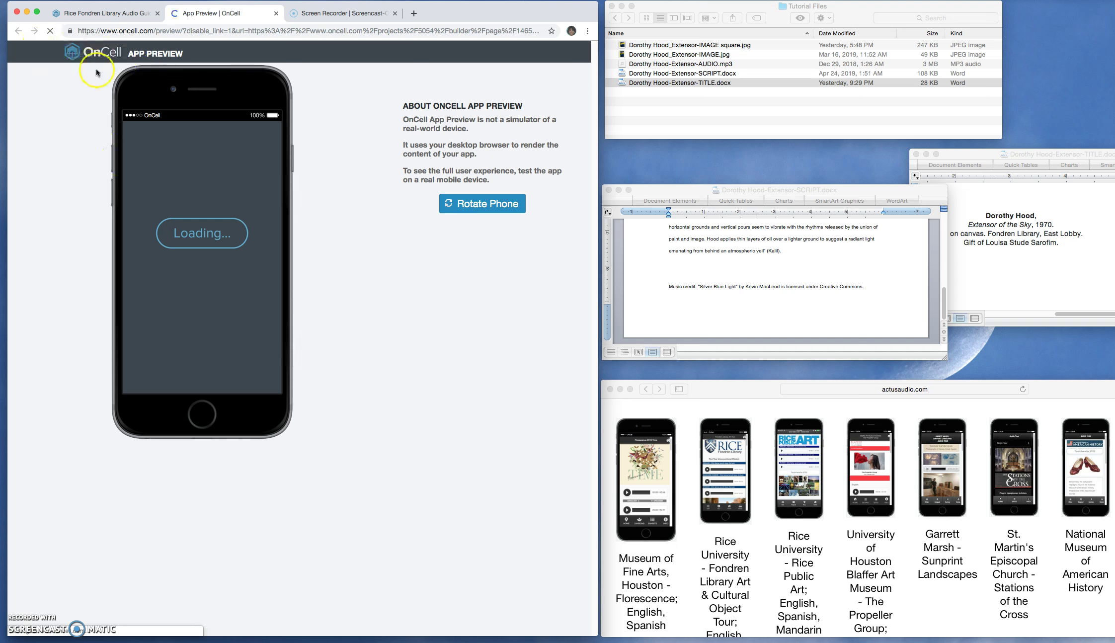
click(108, 18)
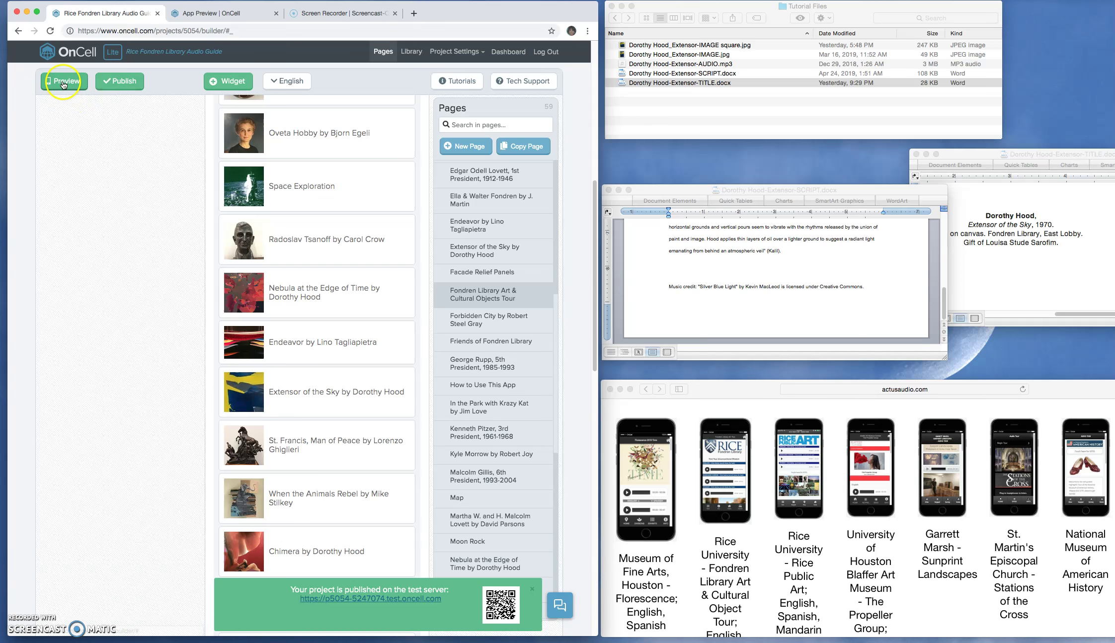
click(200, 18)
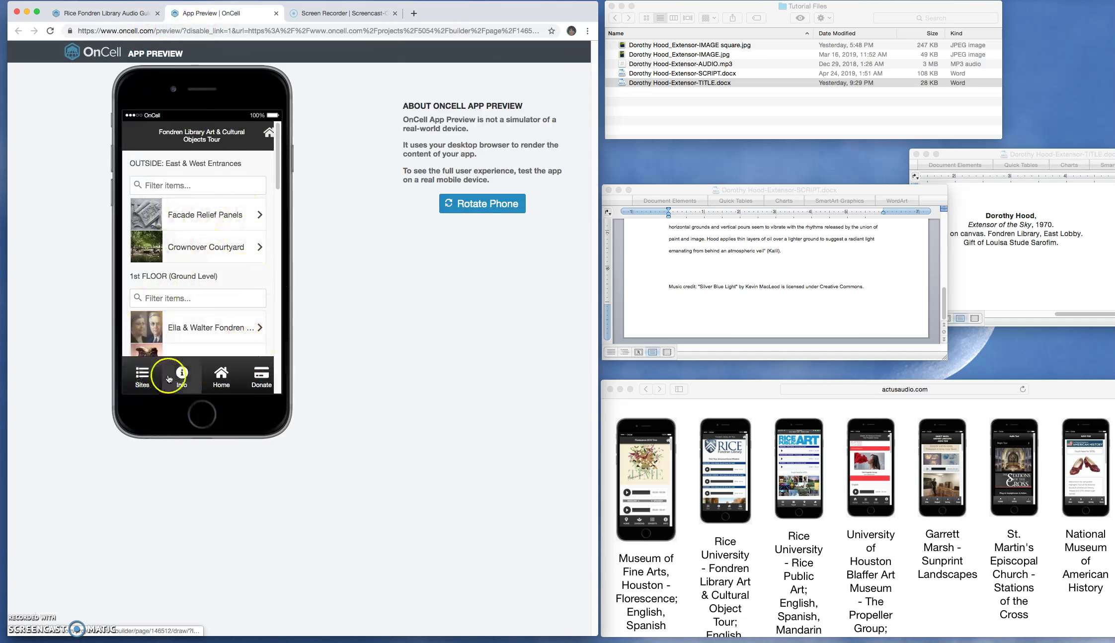
Step: In the preview, go from the home page through the Fondren Library Art & Cultural Objects Tour to the "Extensor of the Sky" page
click(220, 377)
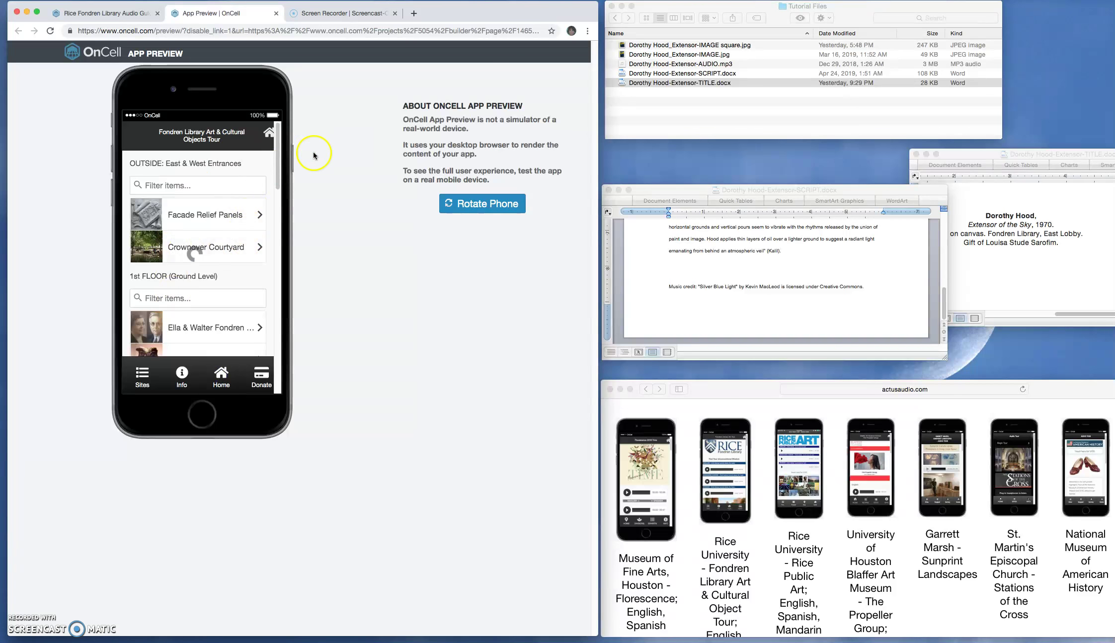
drag(275, 155, 276, 249)
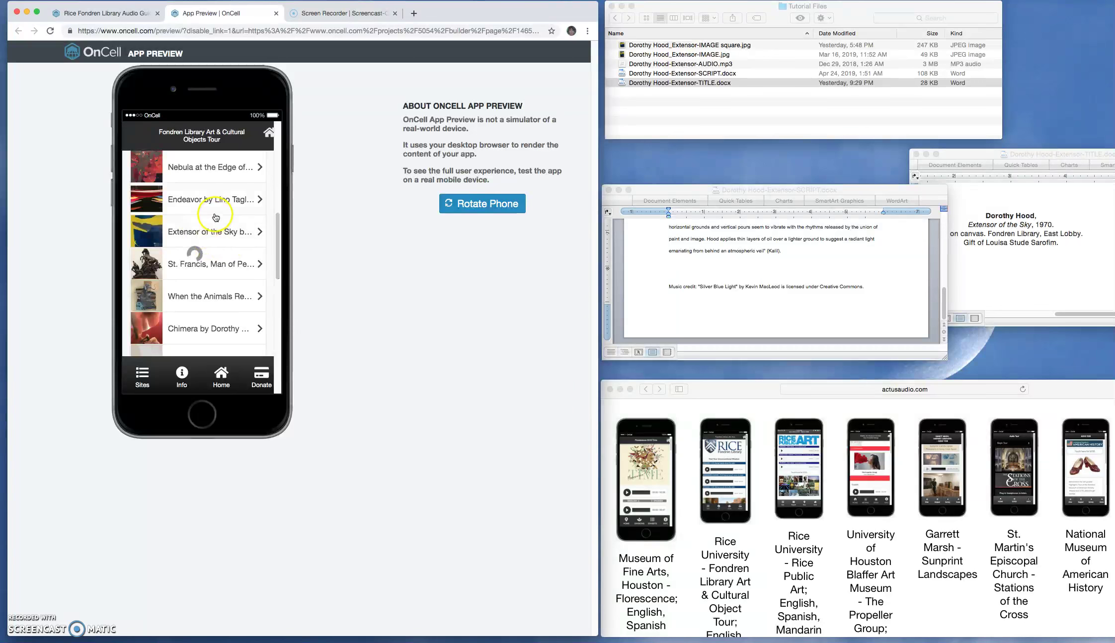
drag(277, 151, 278, 194)
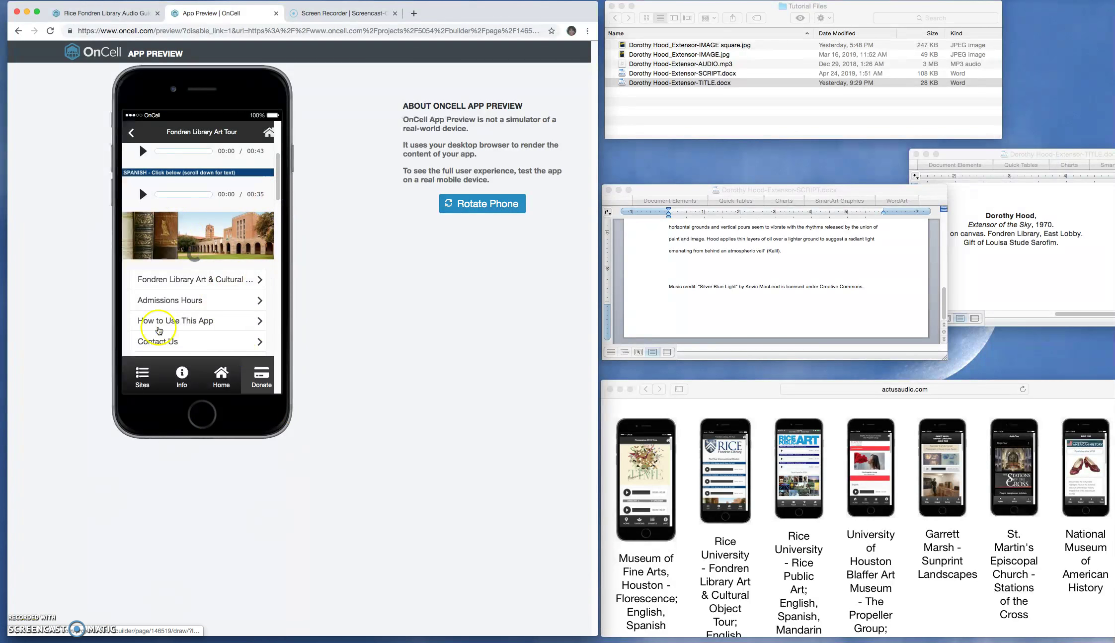
click(199, 280)
drag(278, 187, 279, 278)
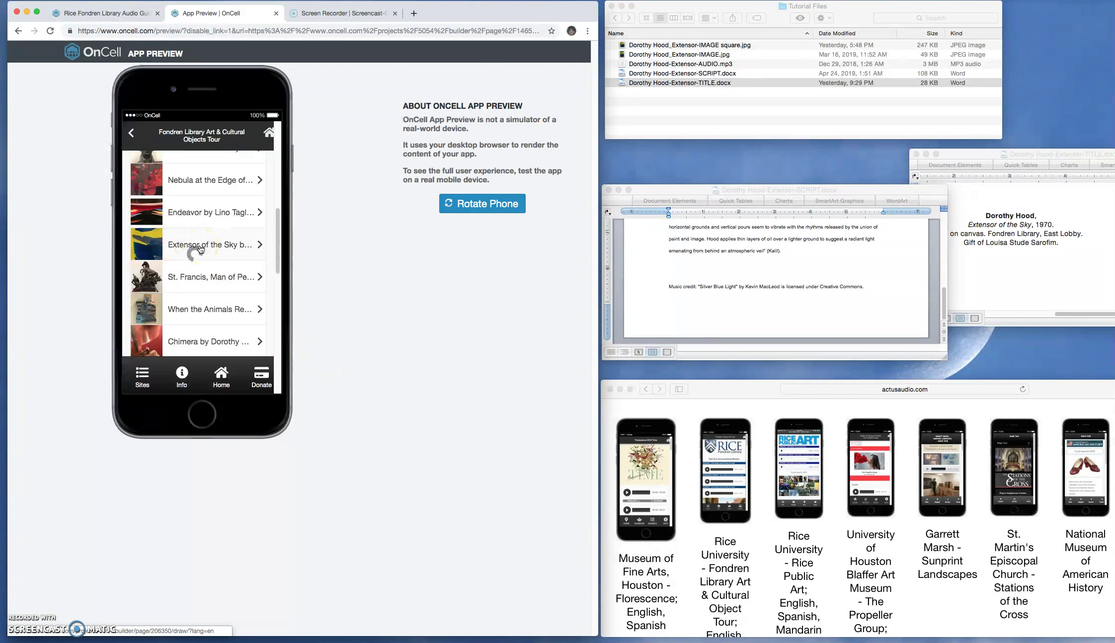
click(267, 197)
mouse_move(279, 154)
mouse_down()
mouse_move(287, 318)
mouse_move(291, 149)
mouse_up()
Step: Play the first few seconds of the "Extensor of the Sky" audio in the preview and pause it
click(138, 241)
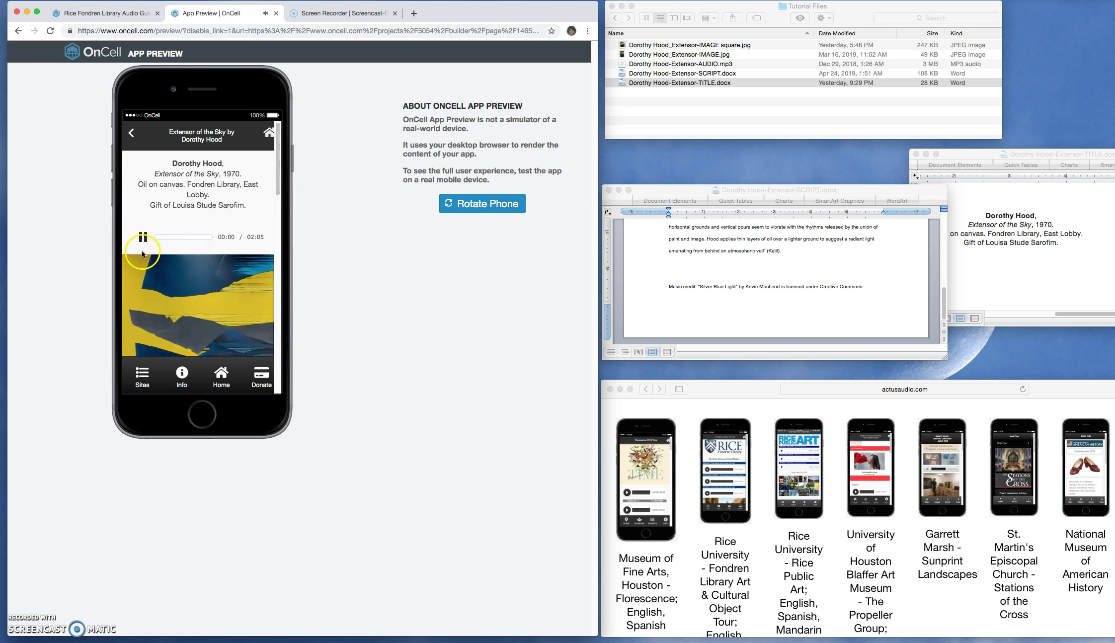
click(138, 243)
click(142, 241)
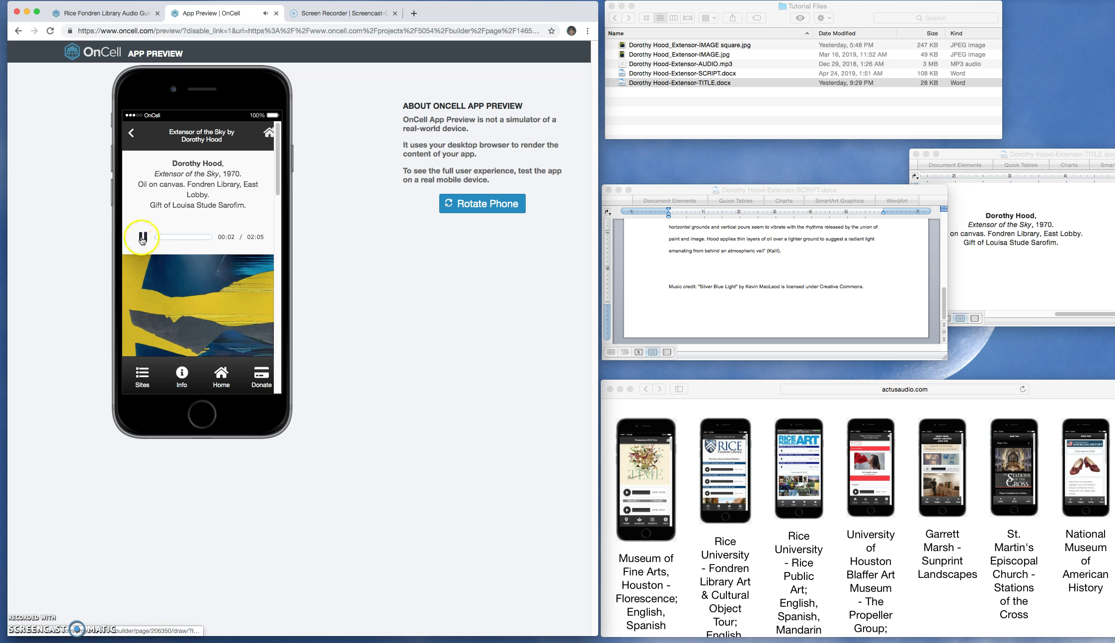
click(143, 240)
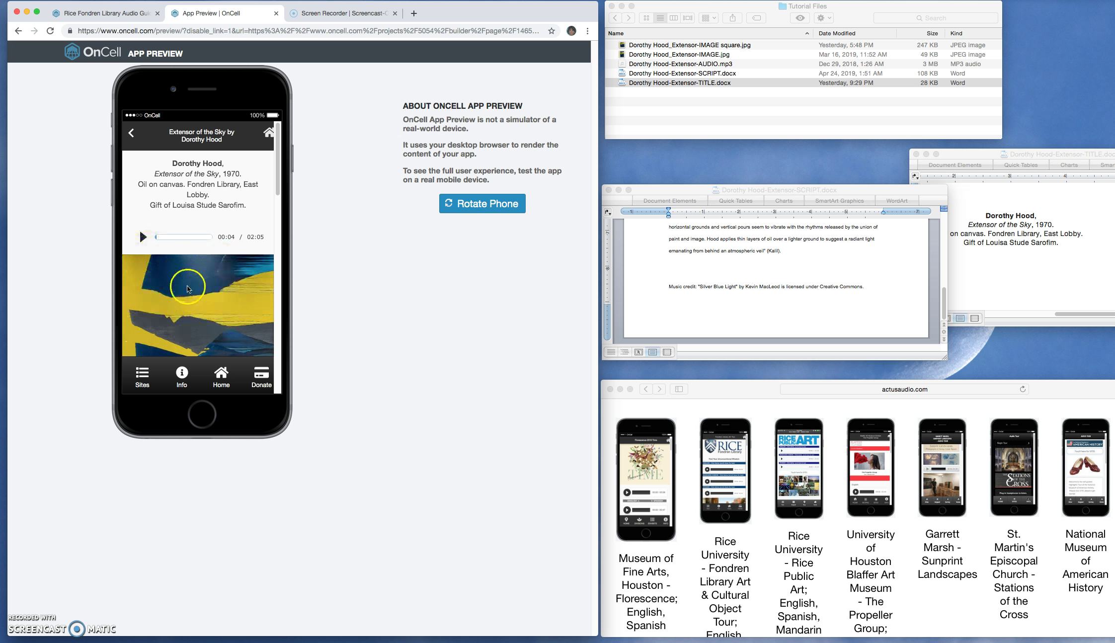
Step: Look through the previewed "Extensor of the Sky" page, examining its title text, audio player, image and script
scroll(193, 306, down, 3)
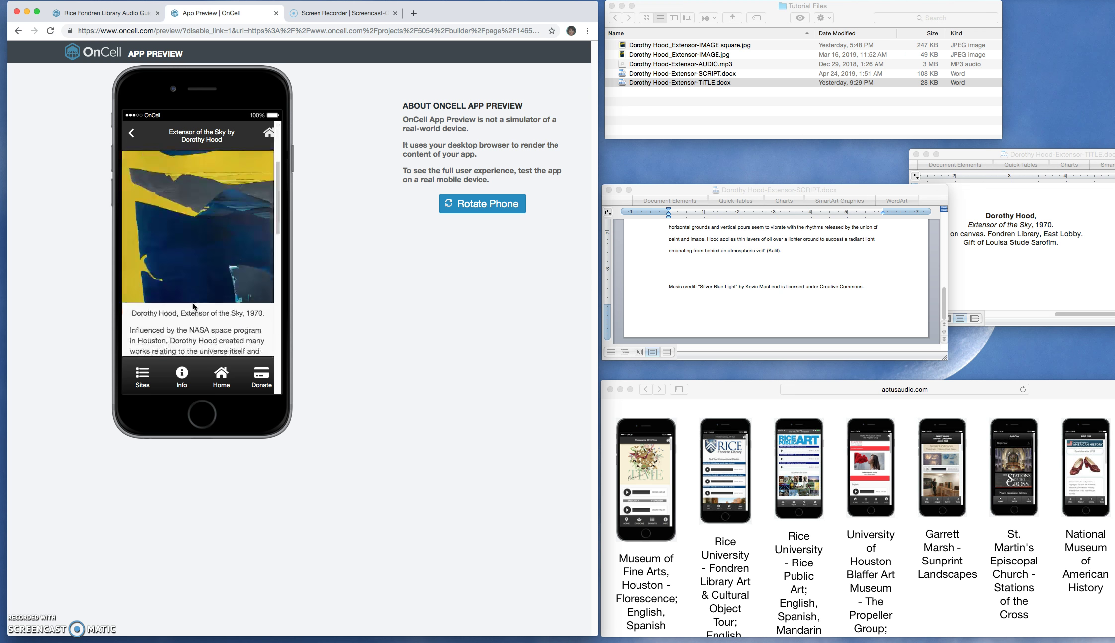
scroll(193, 306, up, 3)
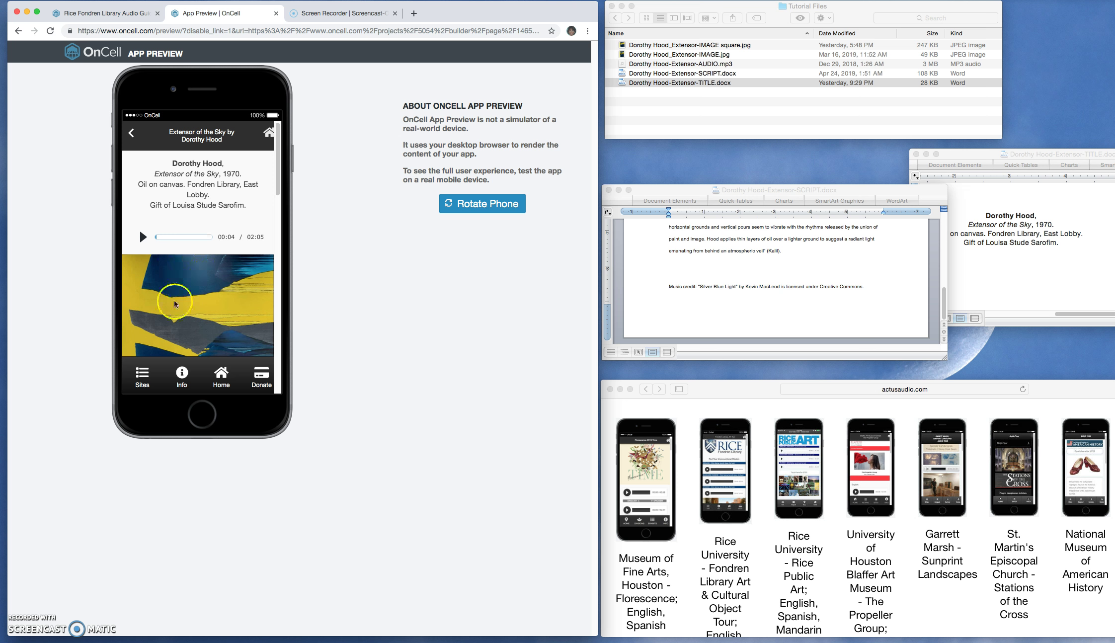
scroll(192, 330, down, 2)
scroll(192, 330, up, 2)
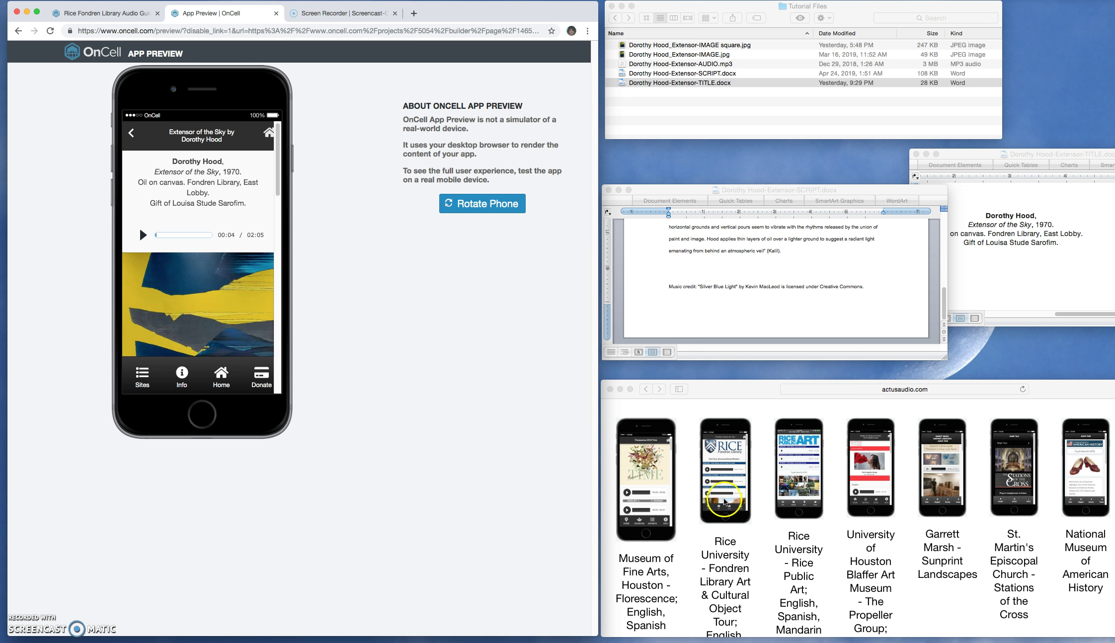
scroll(215, 199, down, 2)
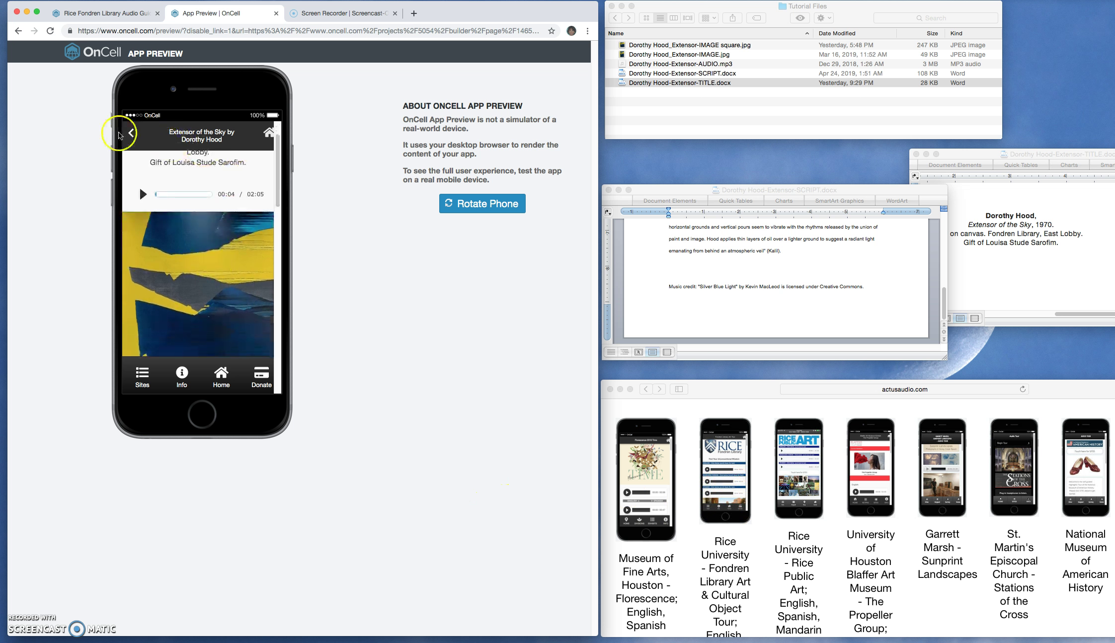
click(188, 384)
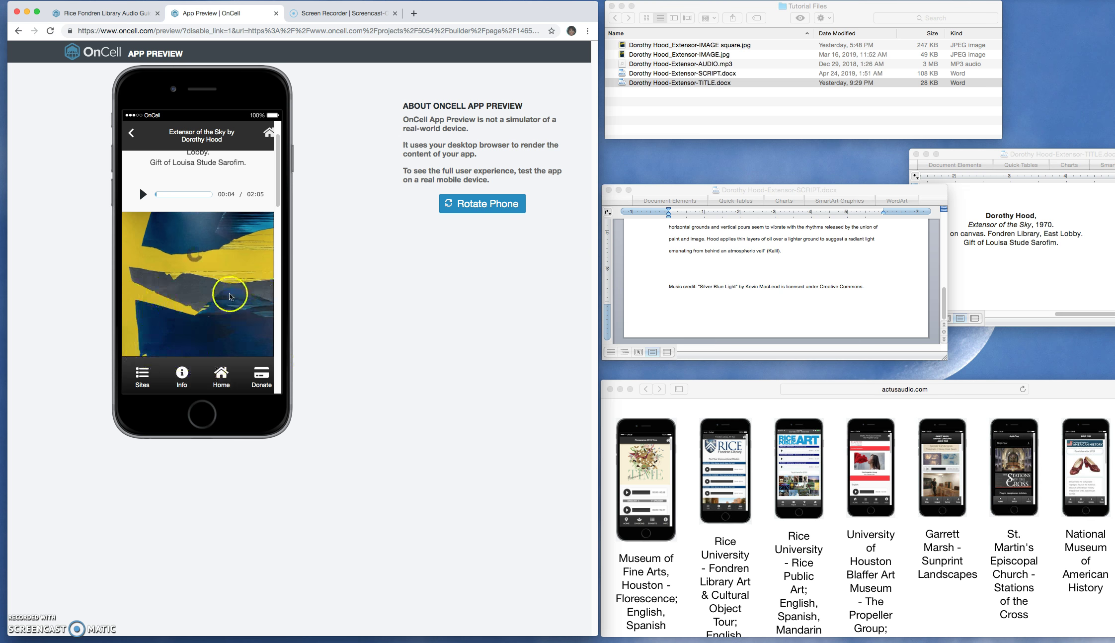
scroll(220, 296, up, 2)
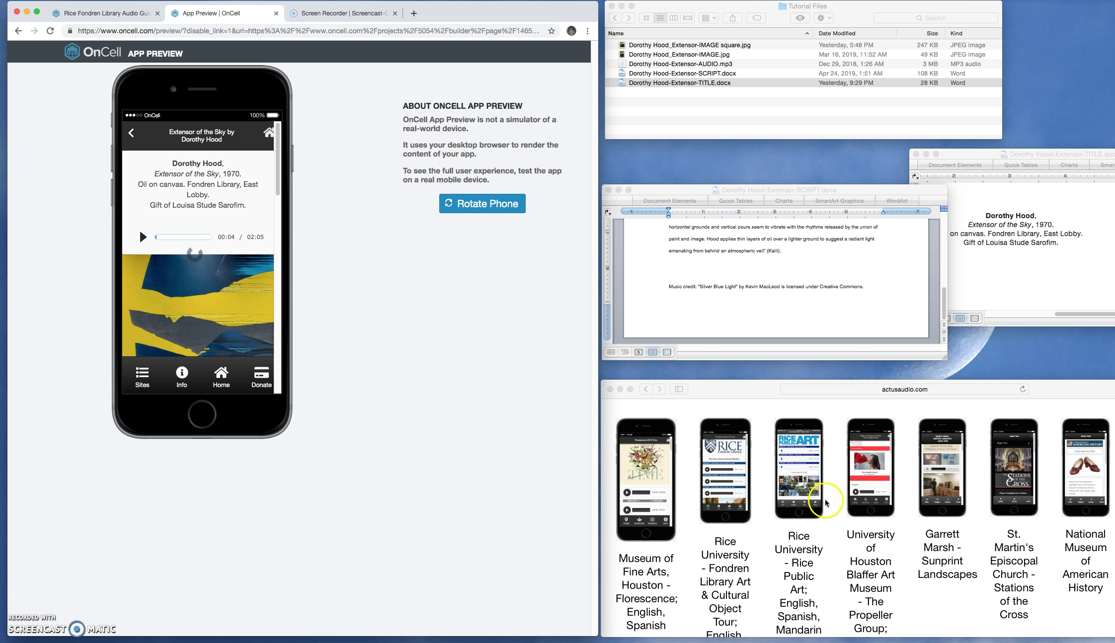
scroll(867, 487, down, 2)
scroll(866, 486, up, 2)
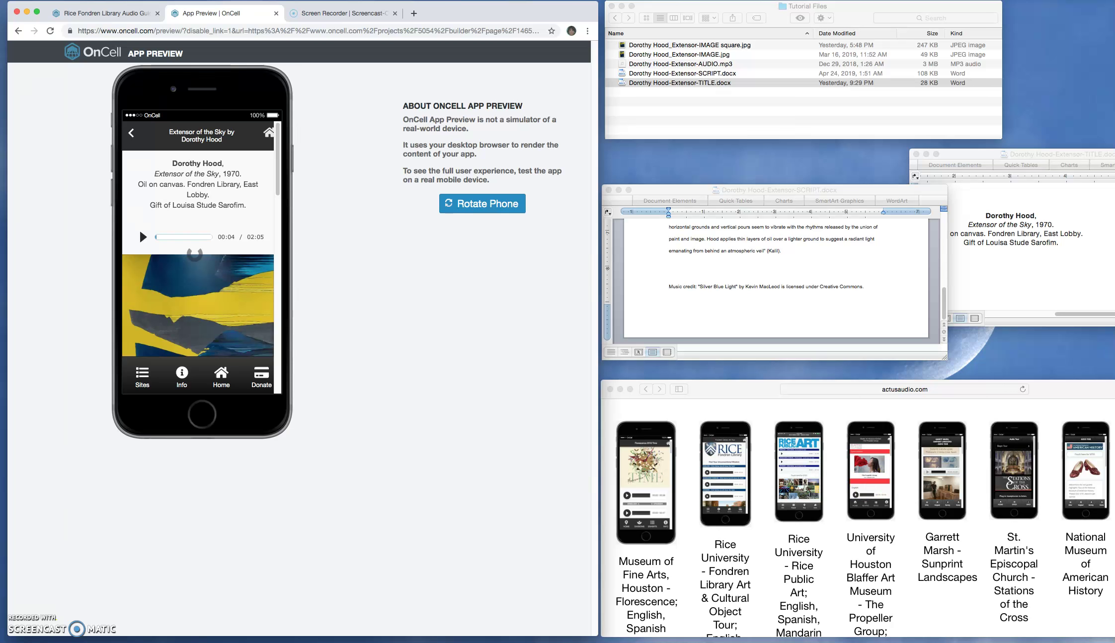
Step: Return to the Fondren Library Art Tour page in the preview and sample its English, Mandarin Chinese and Spanish audio tracks
click(279, 155)
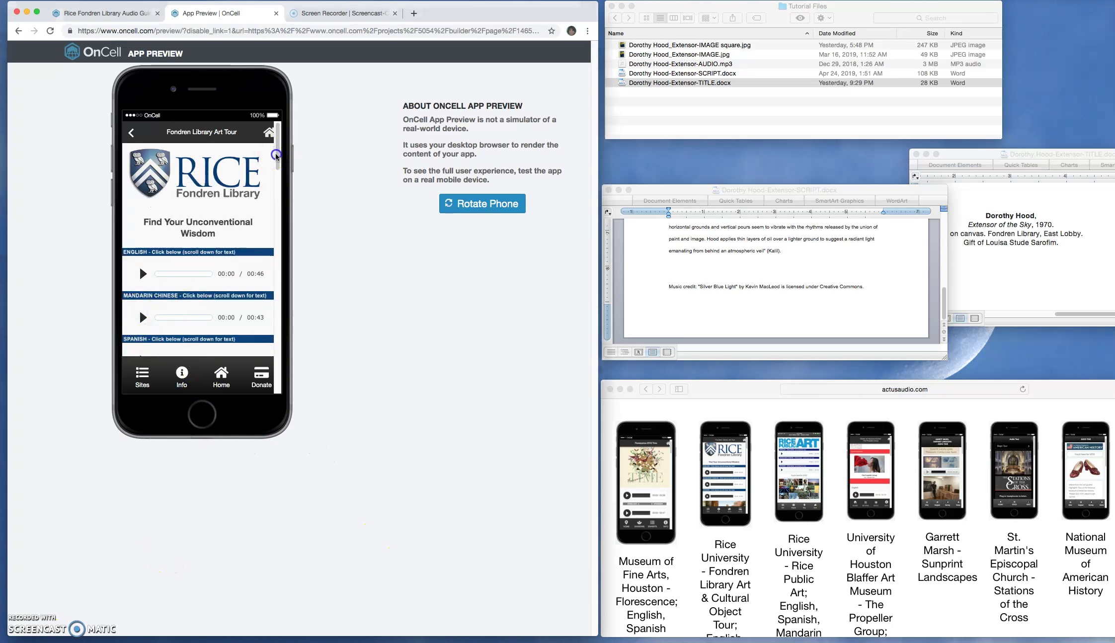
drag(278, 155, 278, 165)
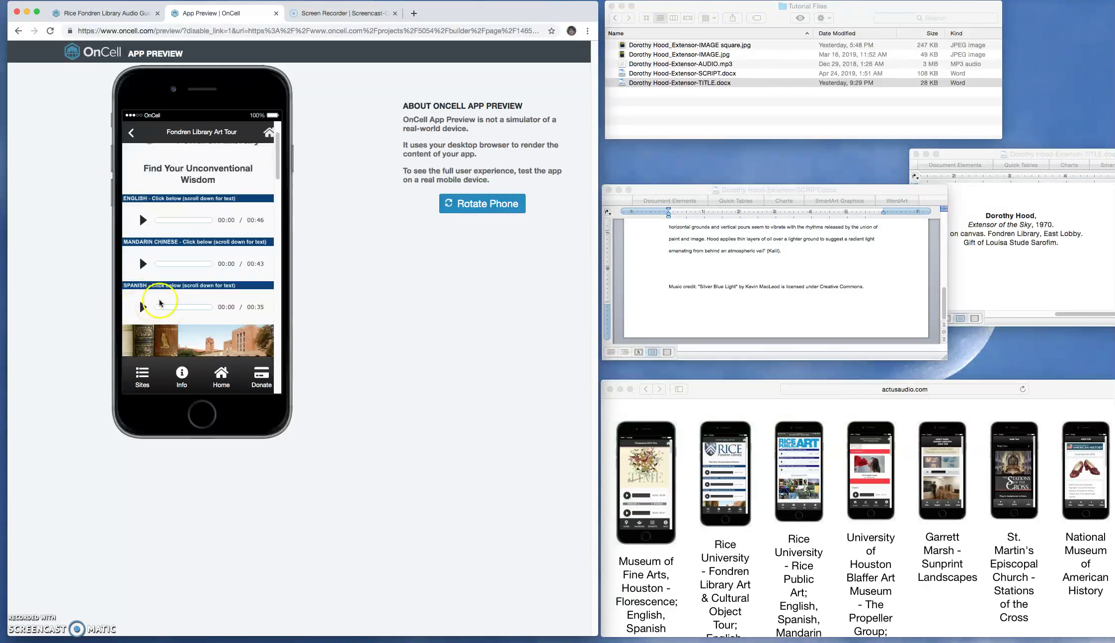
click(143, 220)
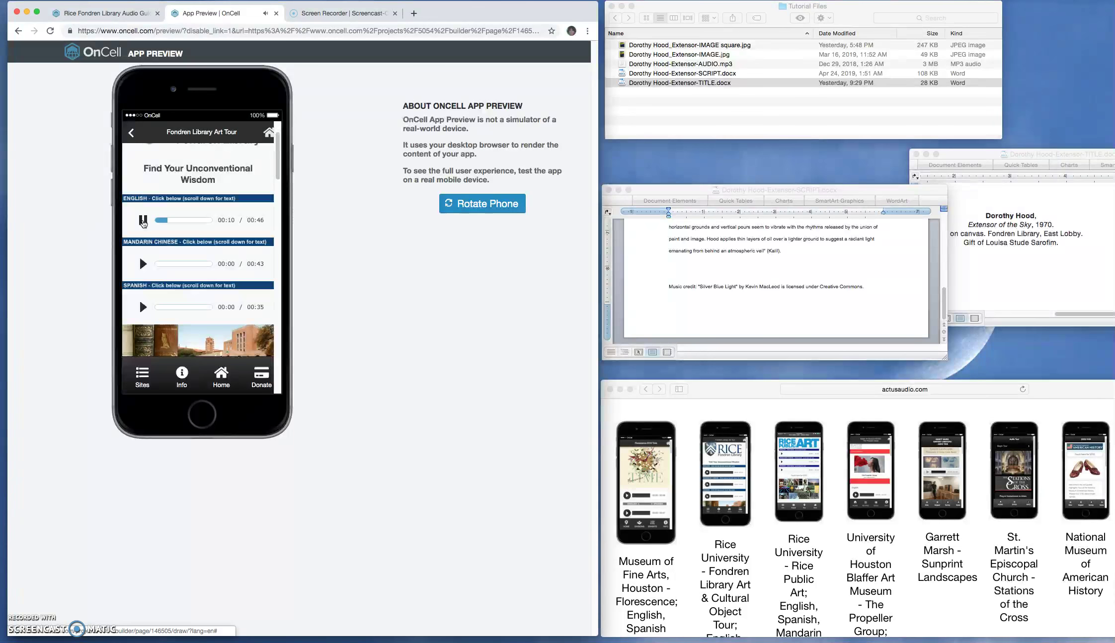
click(143, 220)
click(143, 264)
click(142, 307)
click(143, 307)
Step: Look through the previewed Fondren Library Art Tour page, examining its images, QR code, music credit and the Chinese and Spanish script text
scroll(203, 330, down, 3)
click(202, 332)
scroll(203, 332, down, 5)
scroll(203, 328, down, 10)
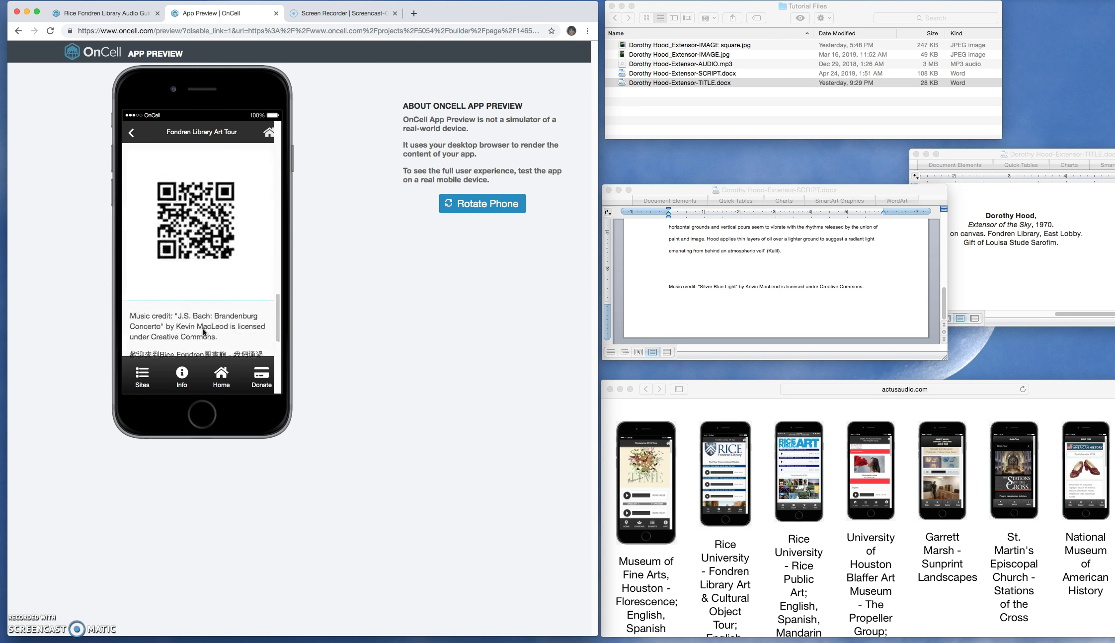
scroll(202, 328, down, 2)
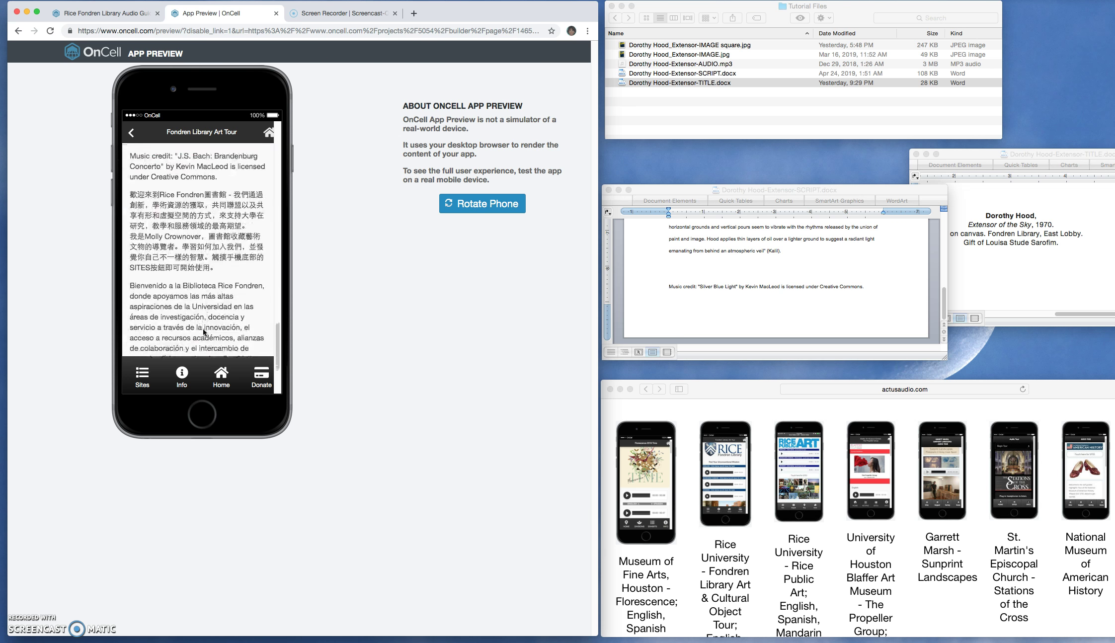
click(84, 231)
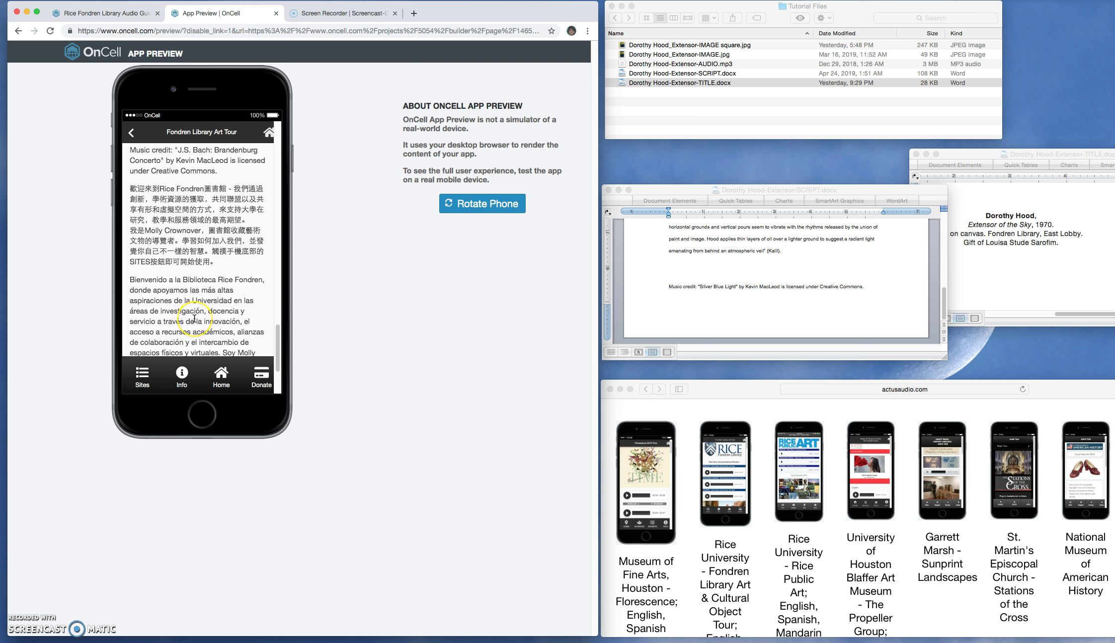
scroll(195, 319, down, 1)
scroll(176, 256, up, 2)
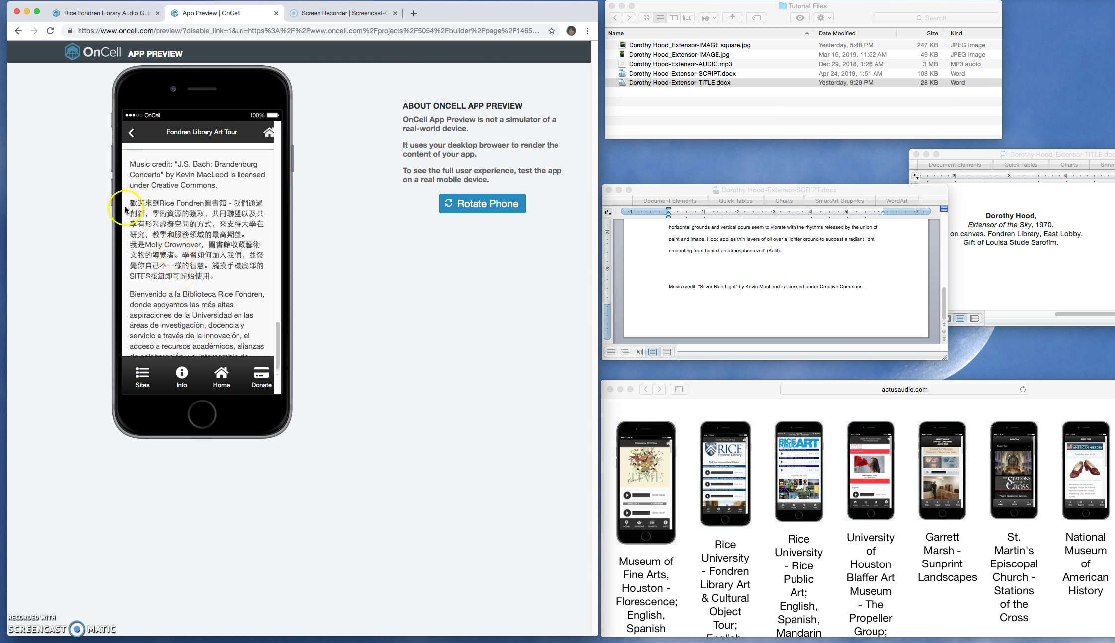
drag(155, 204, 226, 226)
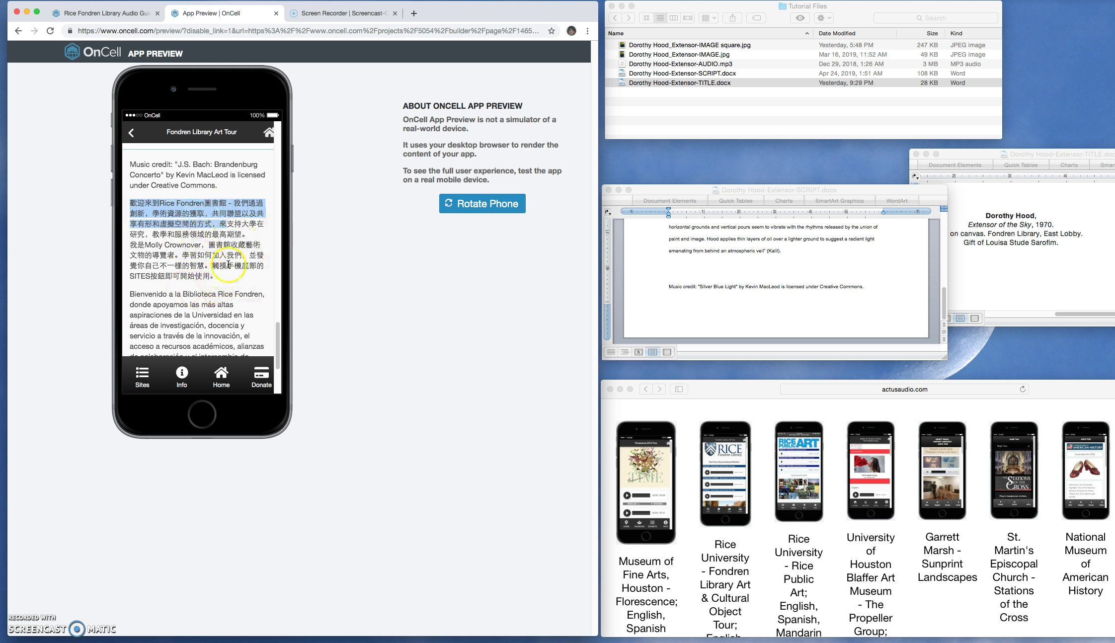
click(222, 281)
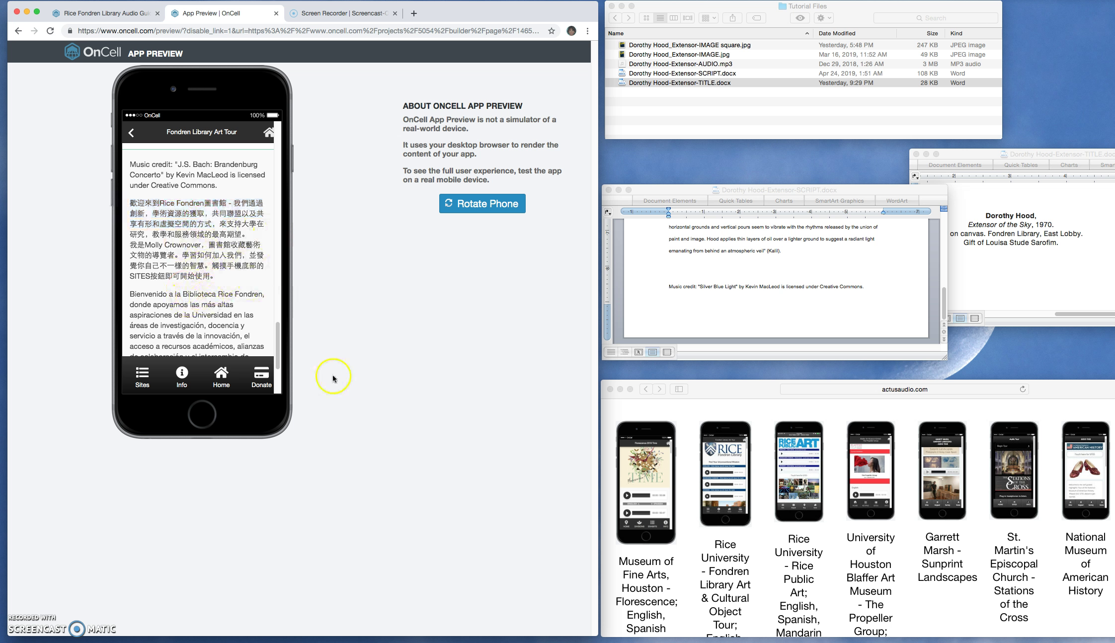
scroll(208, 243, up, 15)
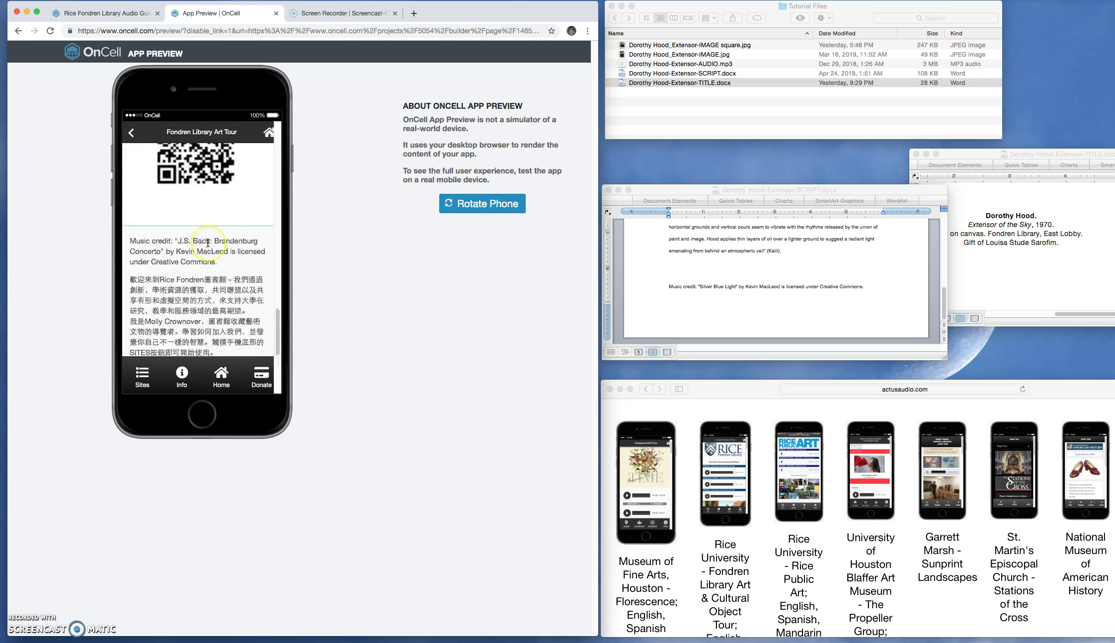
click(449, 458)
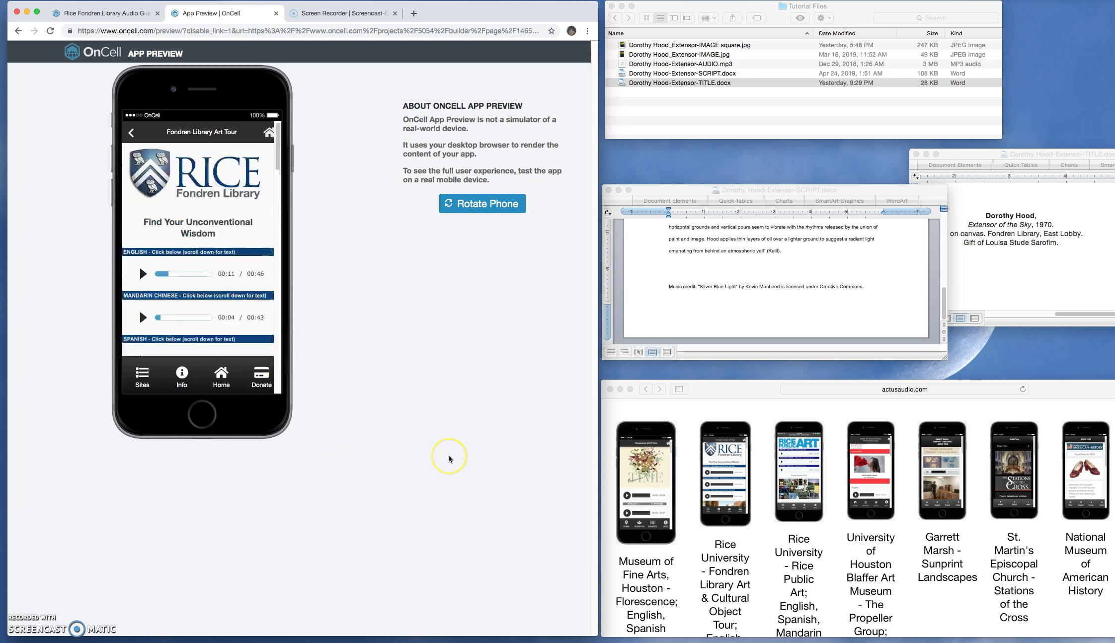